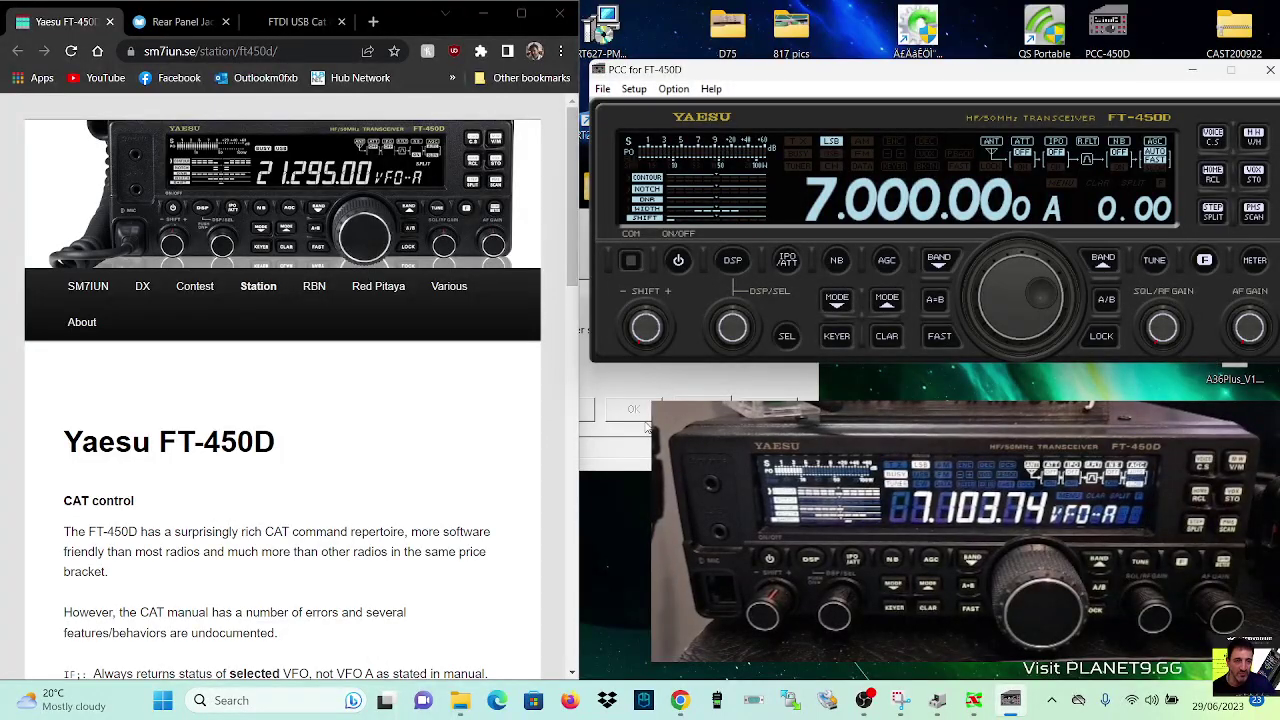
# Step: Look through the Yaesu FT-450D web page and examine its Resources section, including the PCC-450D software and firmware update entries
pyautogui.click(573, 392)
pyautogui.scroll(5, 463, 424)
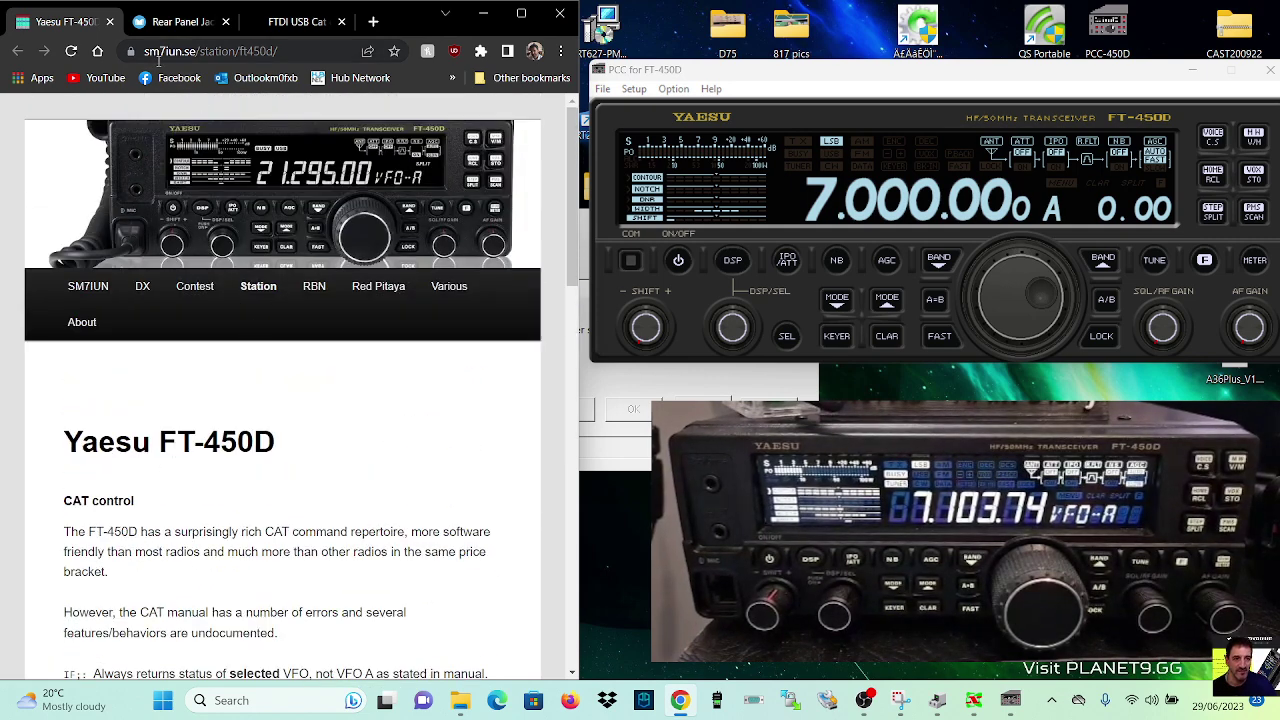
pyautogui.scroll(-12, 455, 365)
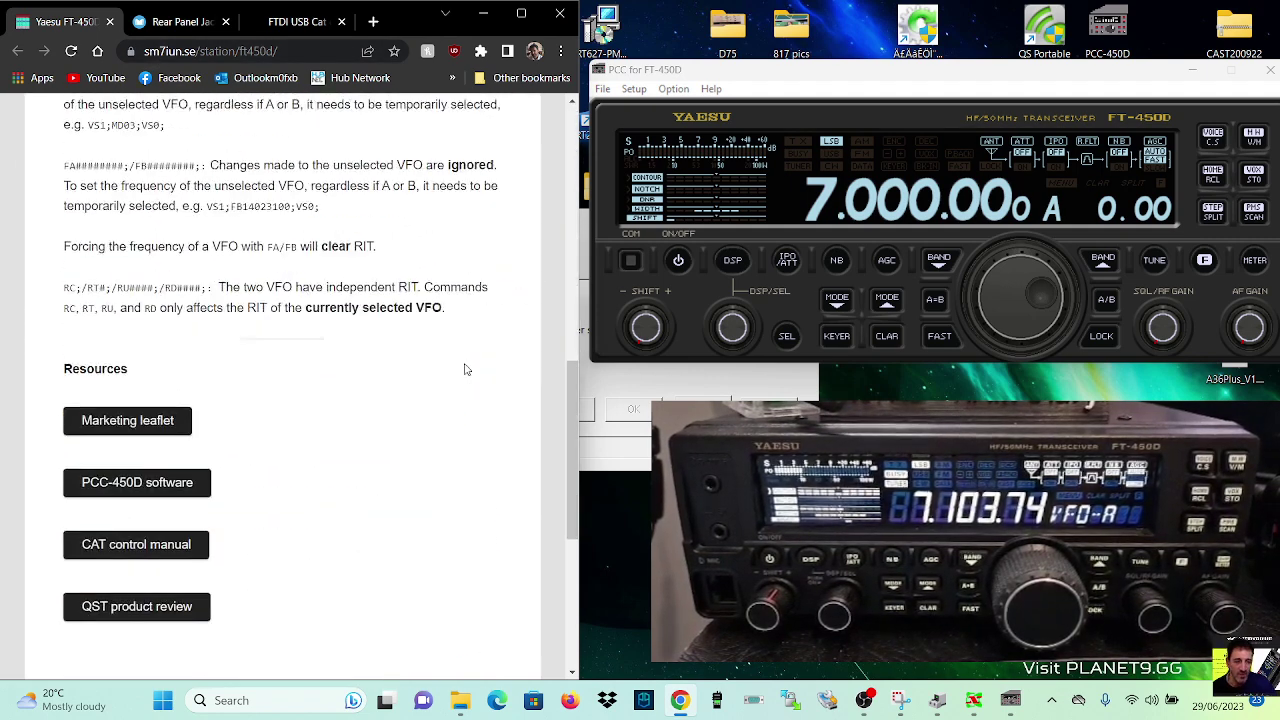
pyautogui.scroll(3, 451, 340)
pyautogui.scroll(-3, 451, 337)
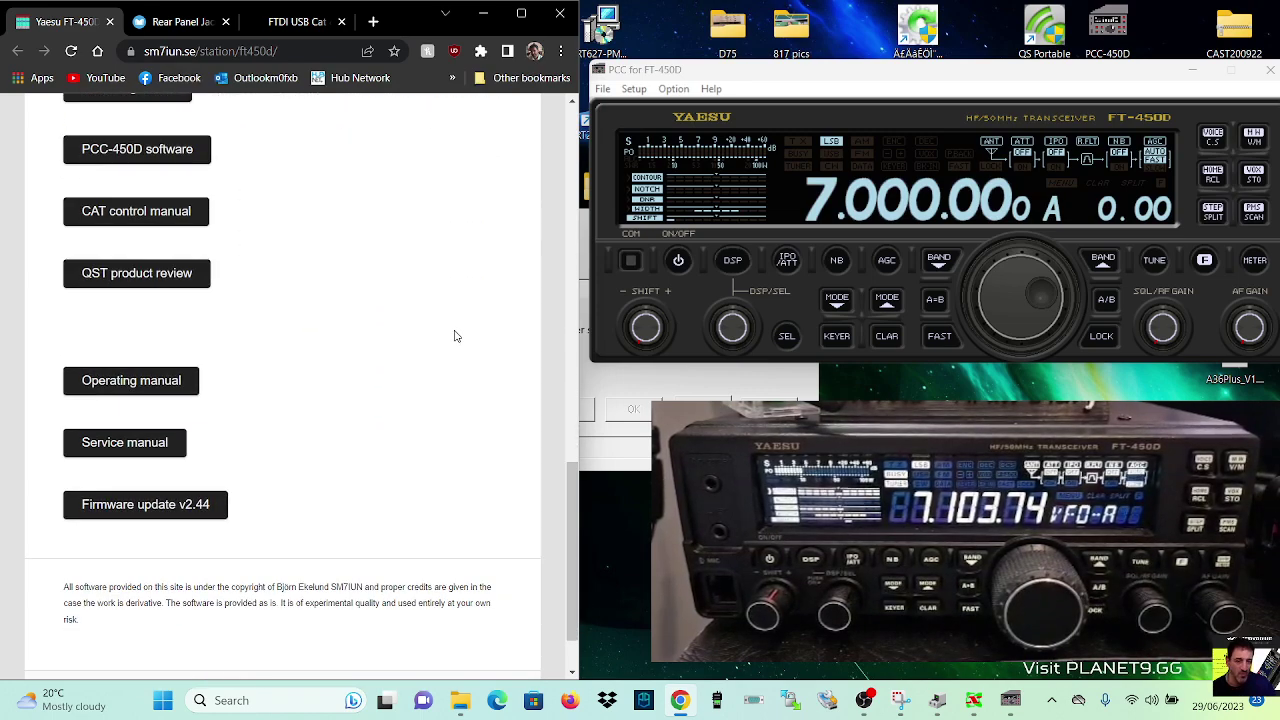
pyautogui.scroll(1, 455, 336)
pyautogui.scroll(2, 455, 336)
pyautogui.scroll(-1, 455, 336)
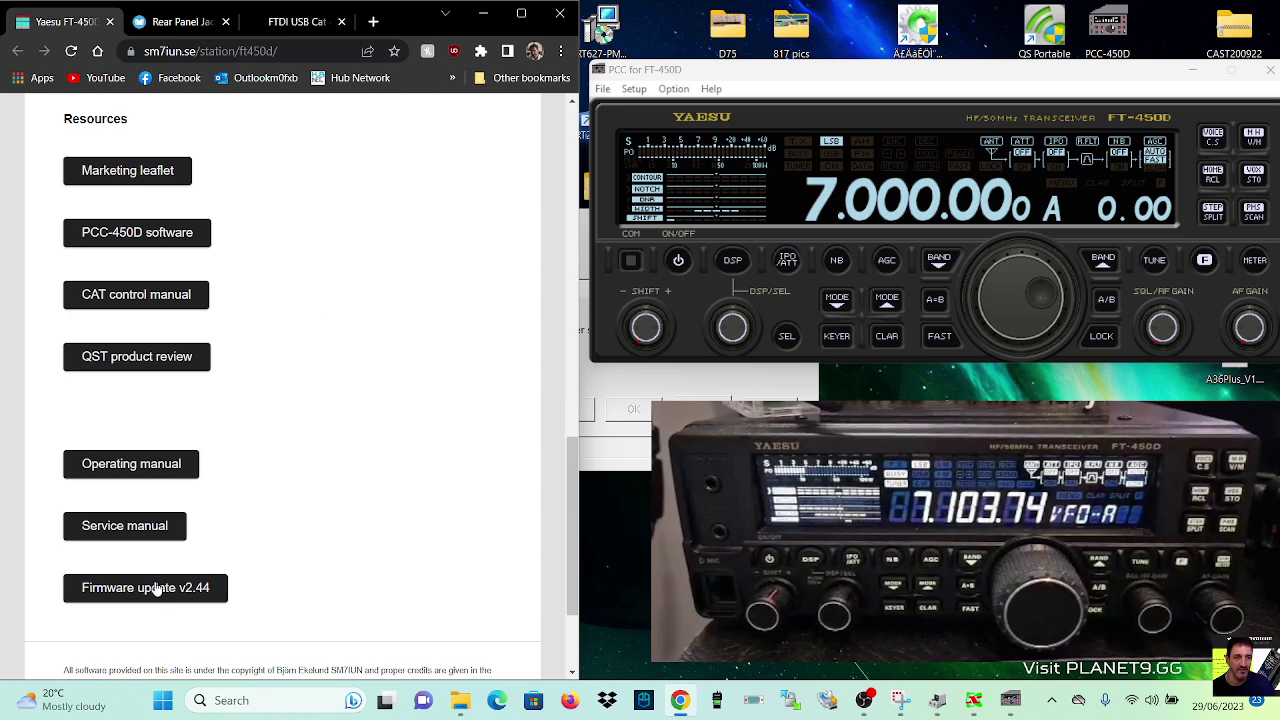
pyautogui.scroll(3, 362, 391)
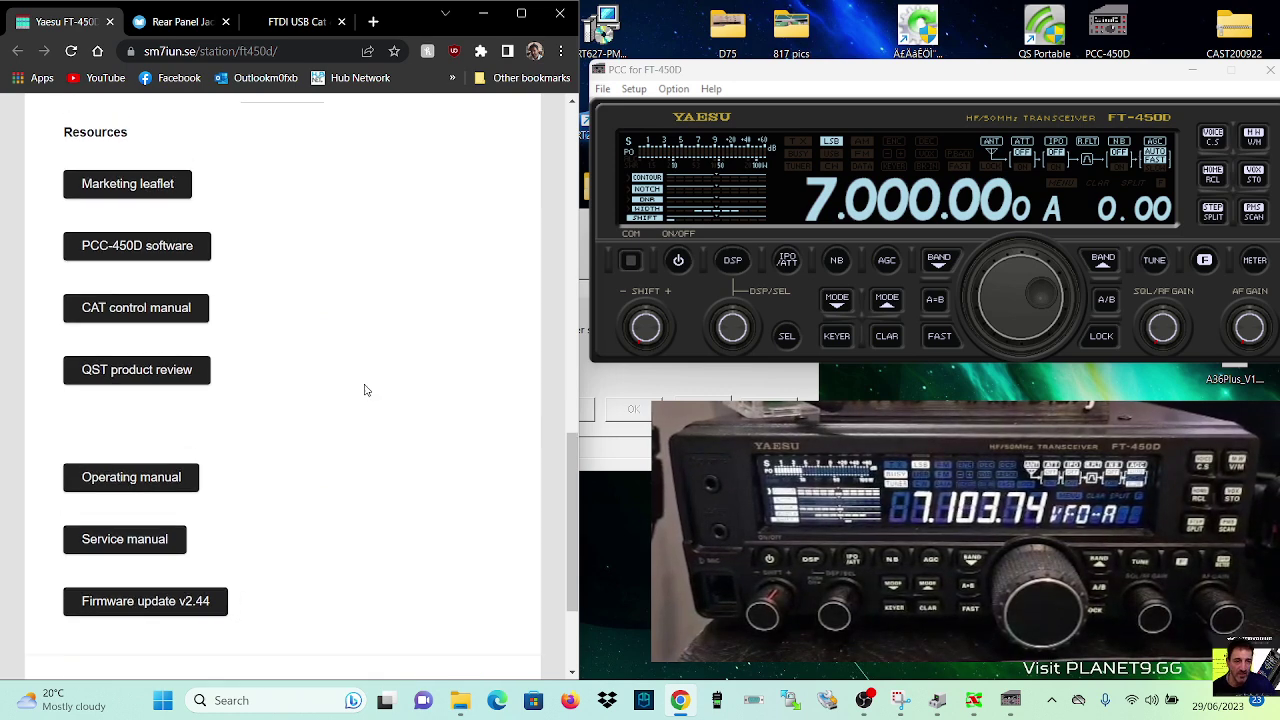
pyautogui.scroll(-3, 280, 390)
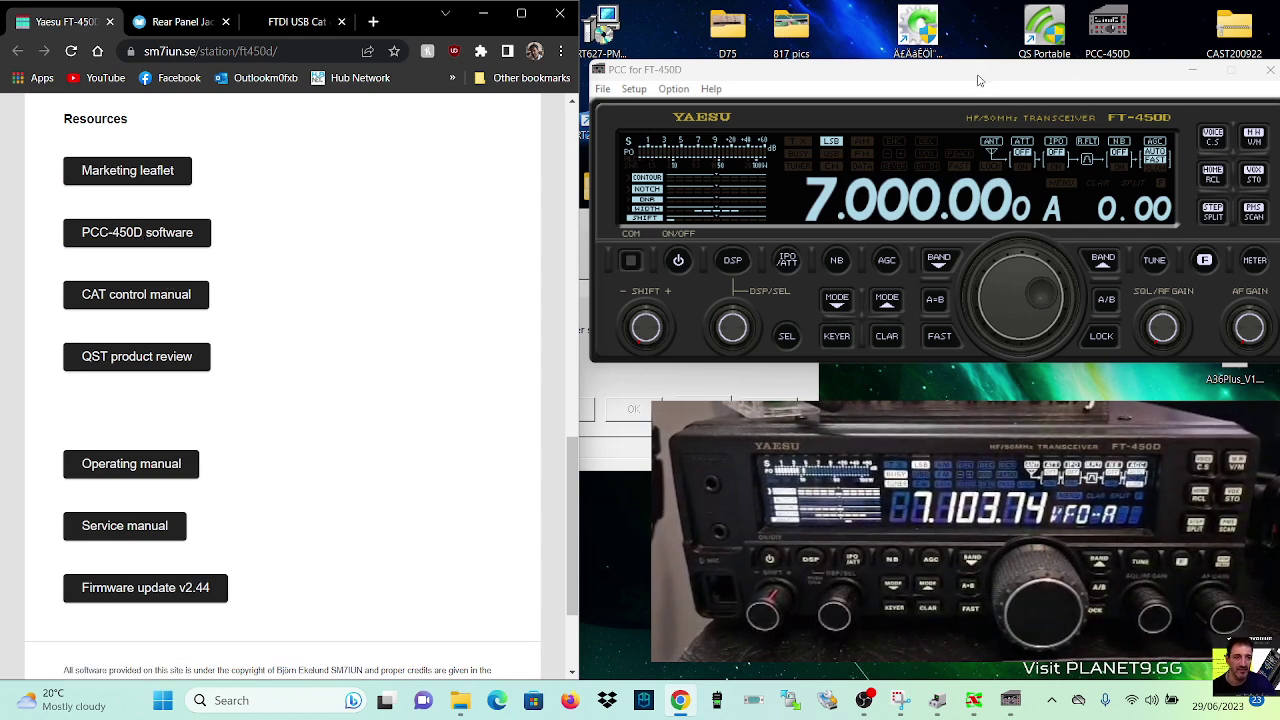
# Step: Bring the whole PCC for FT-450D window into view and look at the FTDI USB CAT cable photo
pyautogui.moveTo(995, 74); pyautogui.dragTo(975, 70)
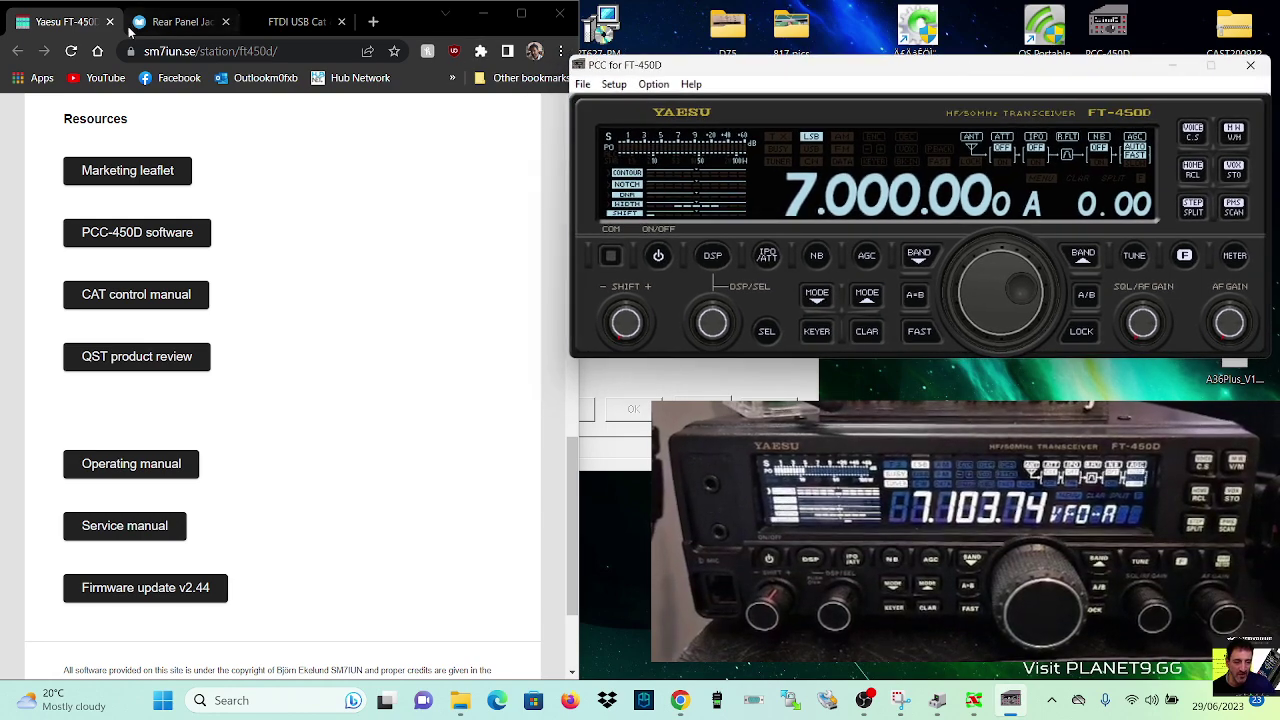
pyautogui.click(275, 21)
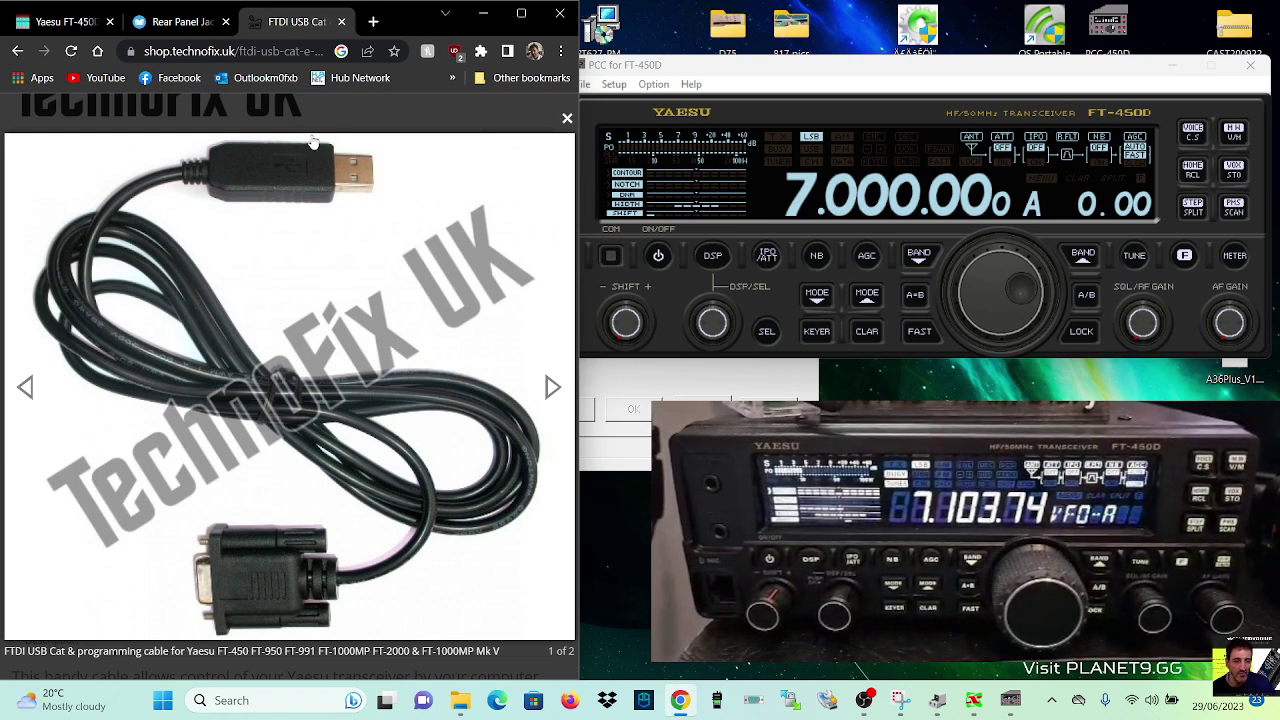
# Step: Check which COM port the USB cable uses under Ports (COM & LPT) in Device Manager, and minimise the window
pyautogui.rightClick(162, 700)
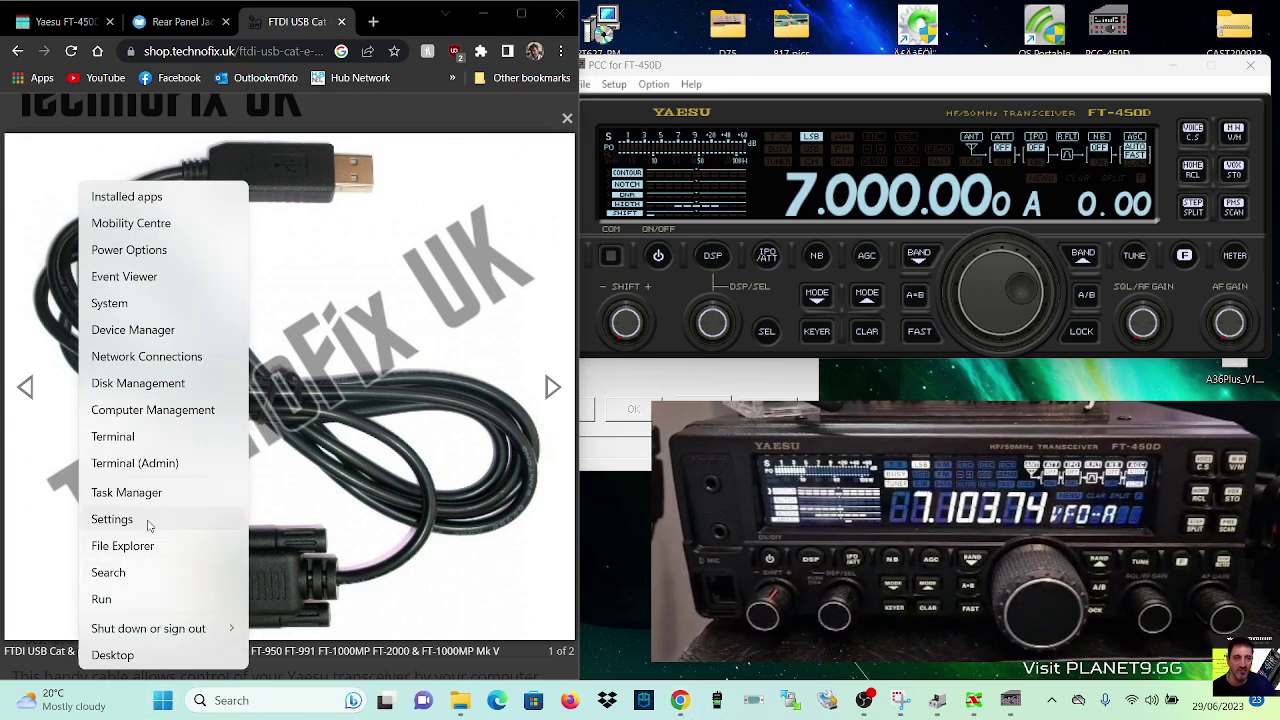
pyautogui.click(147, 333)
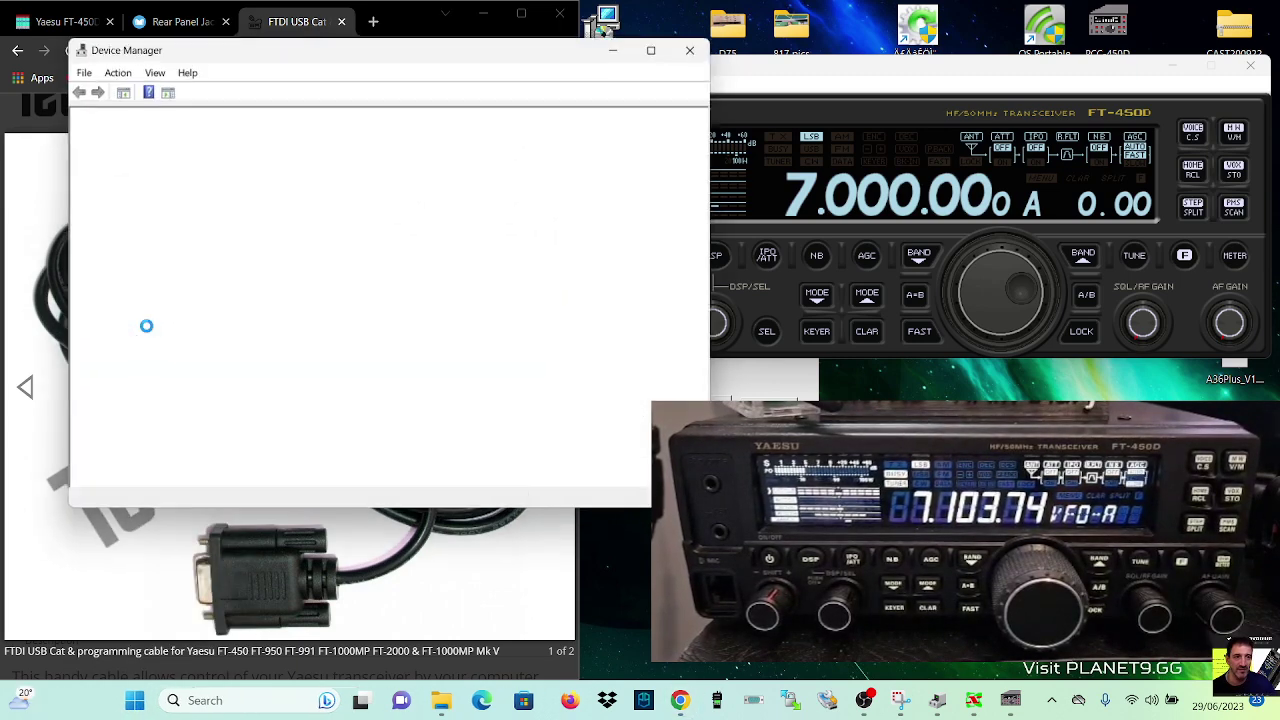
pyautogui.doubleClick(160, 355)
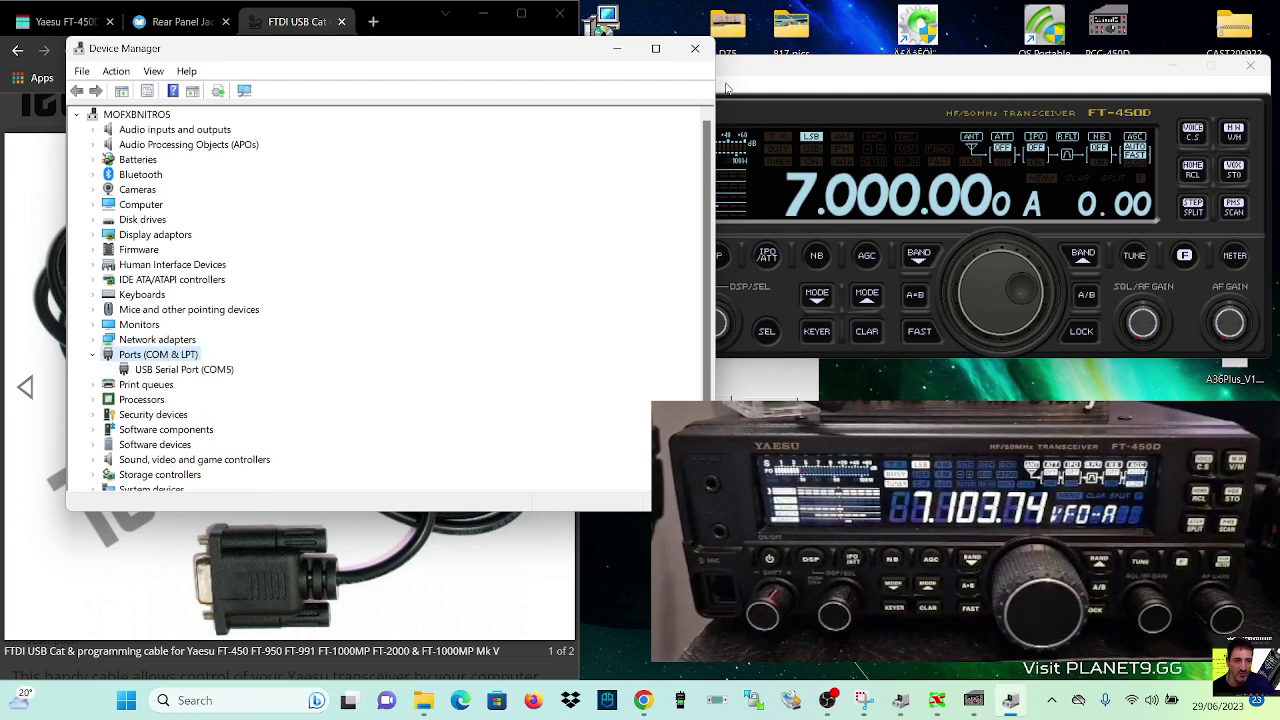
pyautogui.click(617, 50)
# Step: Review the CAT jack on the rear panel diagram and the FTDI cable photo, and return to the FT-450D page's beginning
pyautogui.click(183, 27)
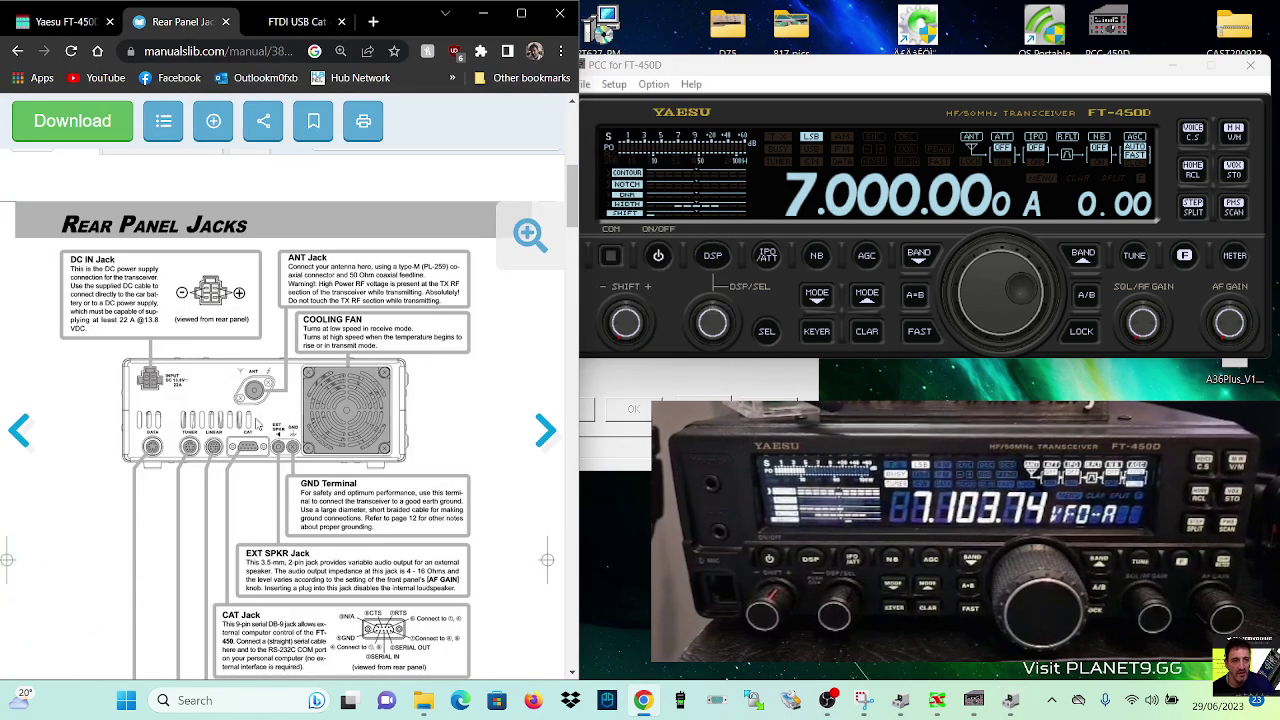
pyautogui.click(297, 21)
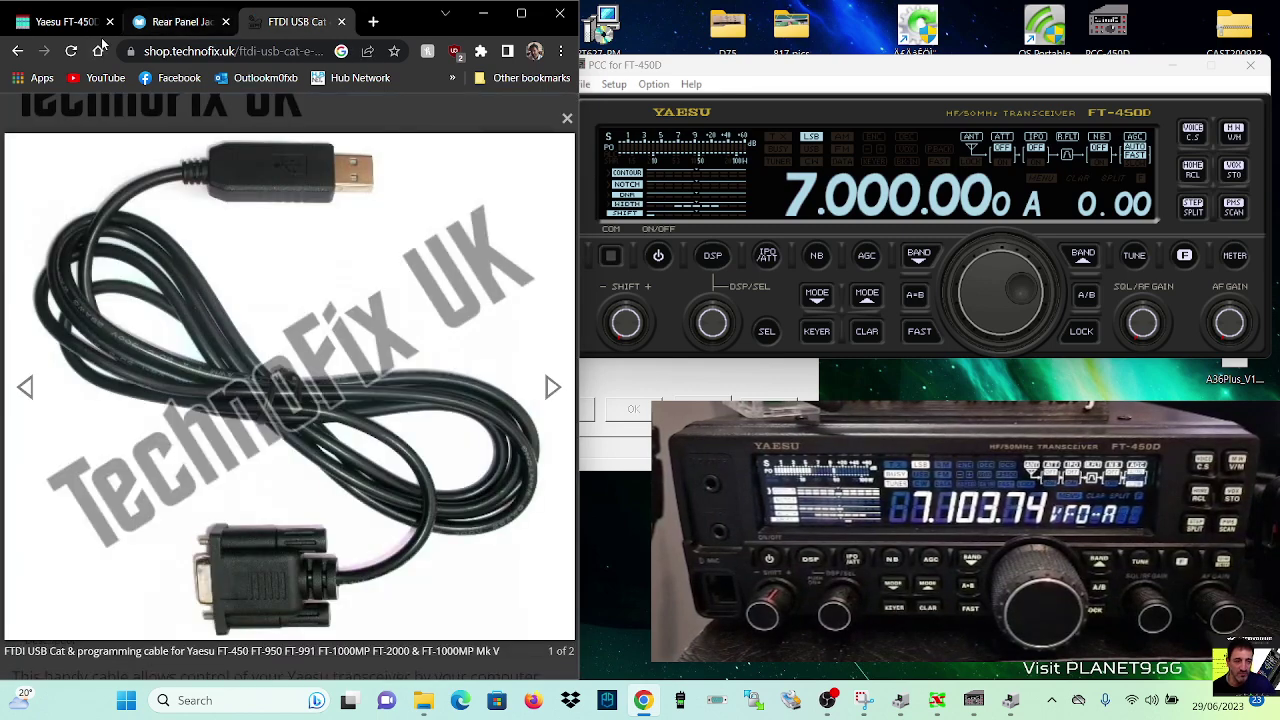
pyautogui.click(78, 22)
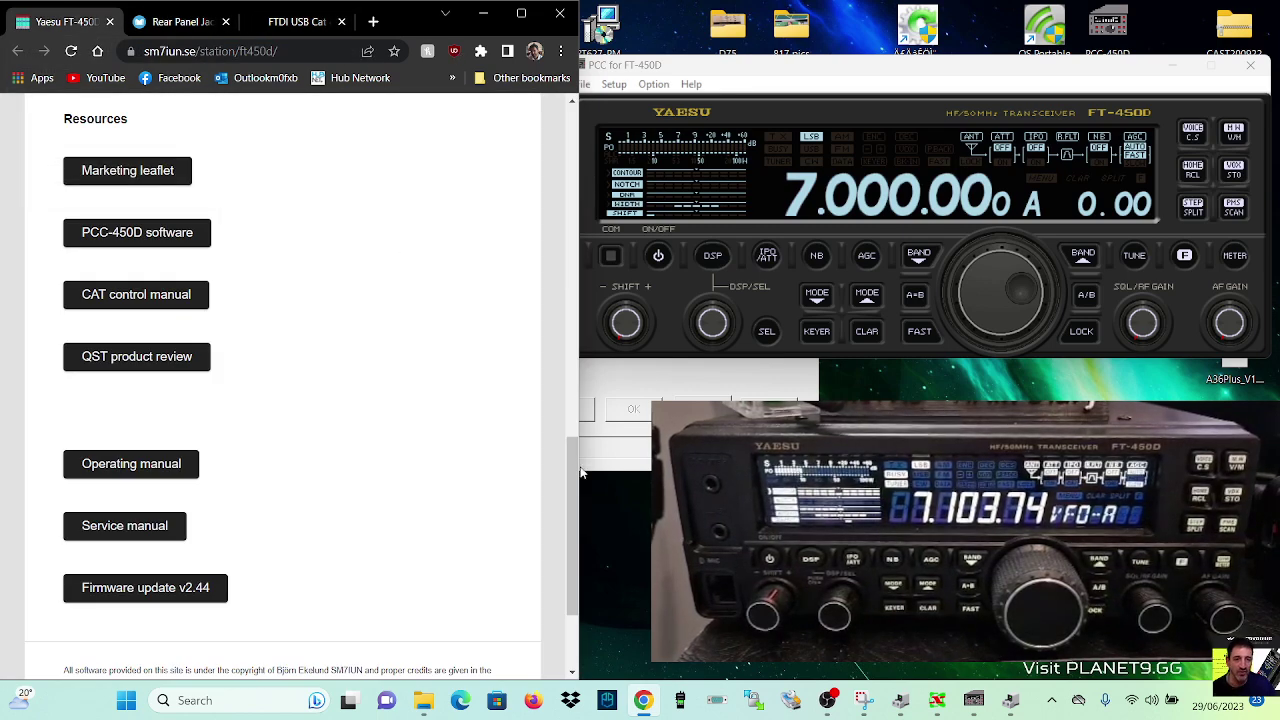
pyautogui.scroll(-2, 423, 434)
pyautogui.scroll(10, 425, 438)
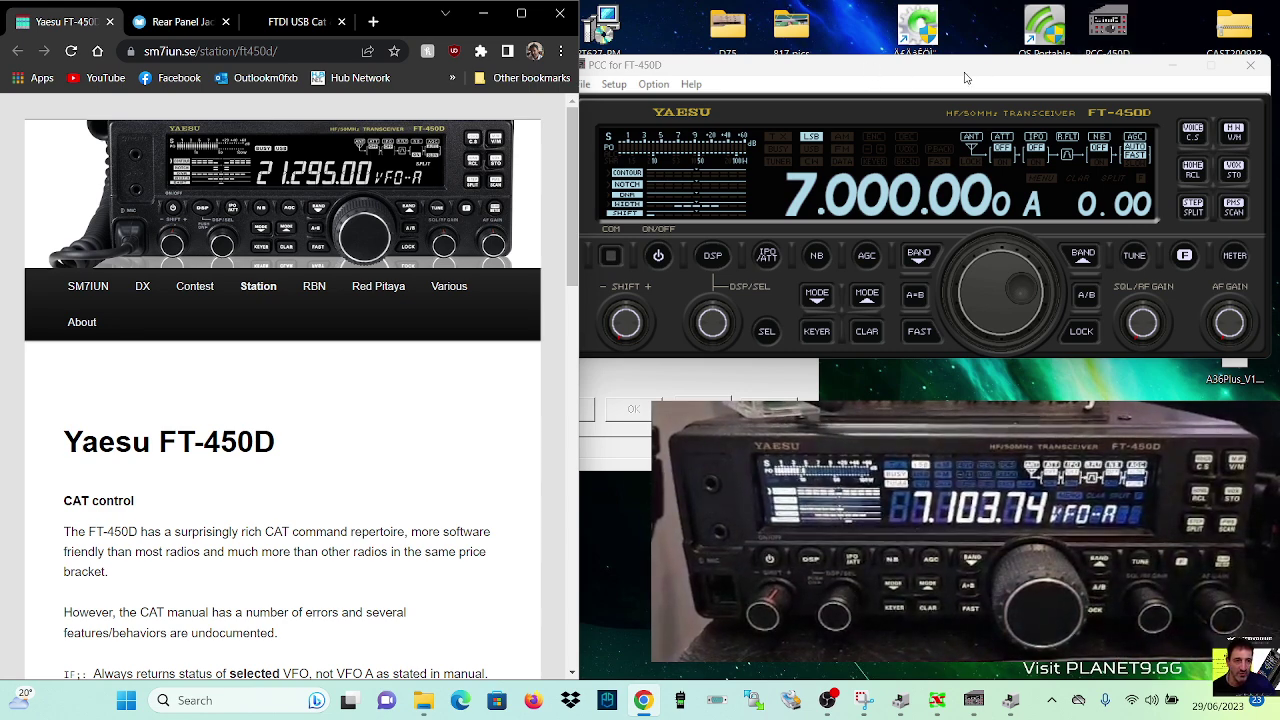
# Step: Relaunch the PCC-450D control program beside the browser and try stepping the band up and down
pyautogui.moveTo(958, 74); pyautogui.dragTo(970, 170)
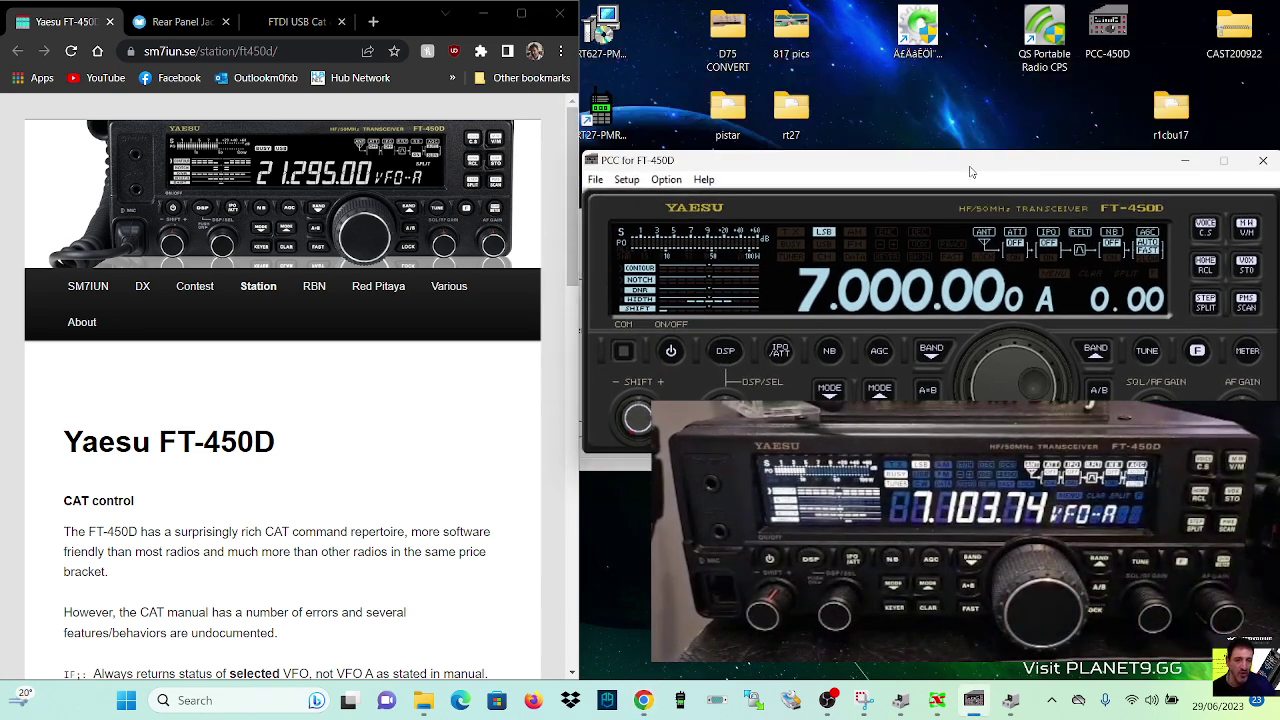
pyautogui.click(1265, 163)
pyautogui.doubleClick(1122, 18)
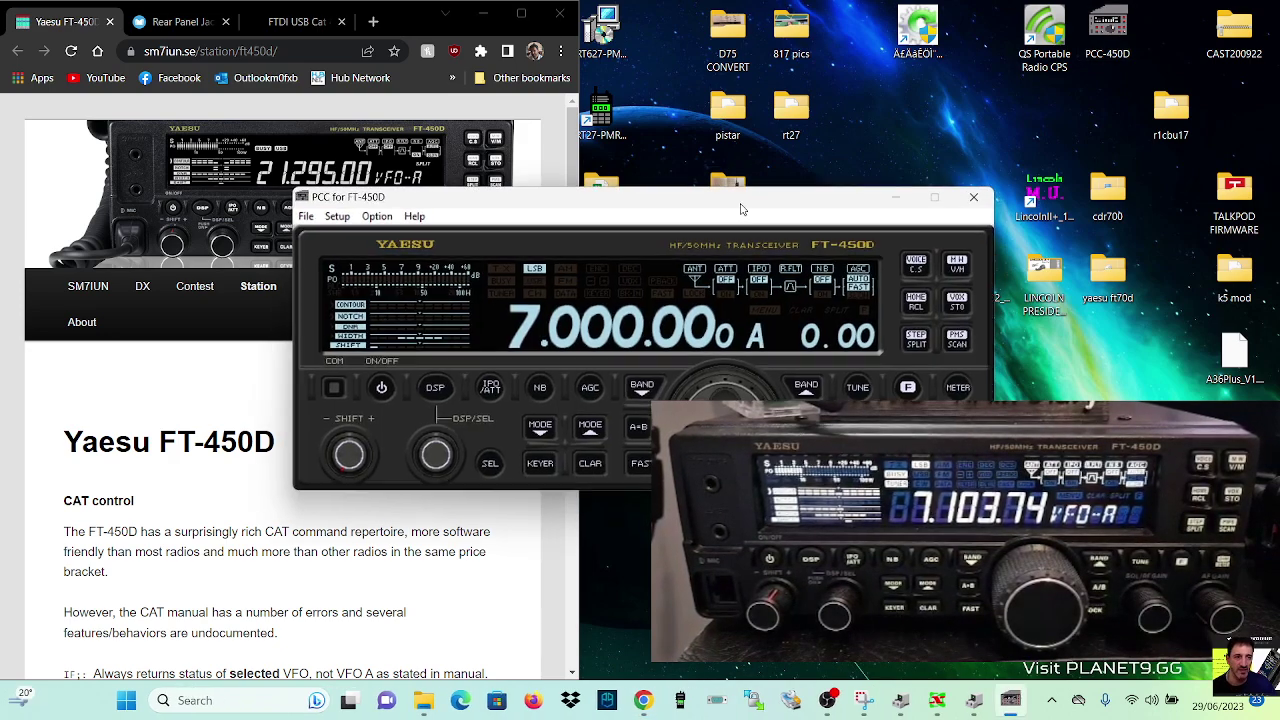
pyautogui.moveTo(740, 205); pyautogui.dragTo(1023, 81)
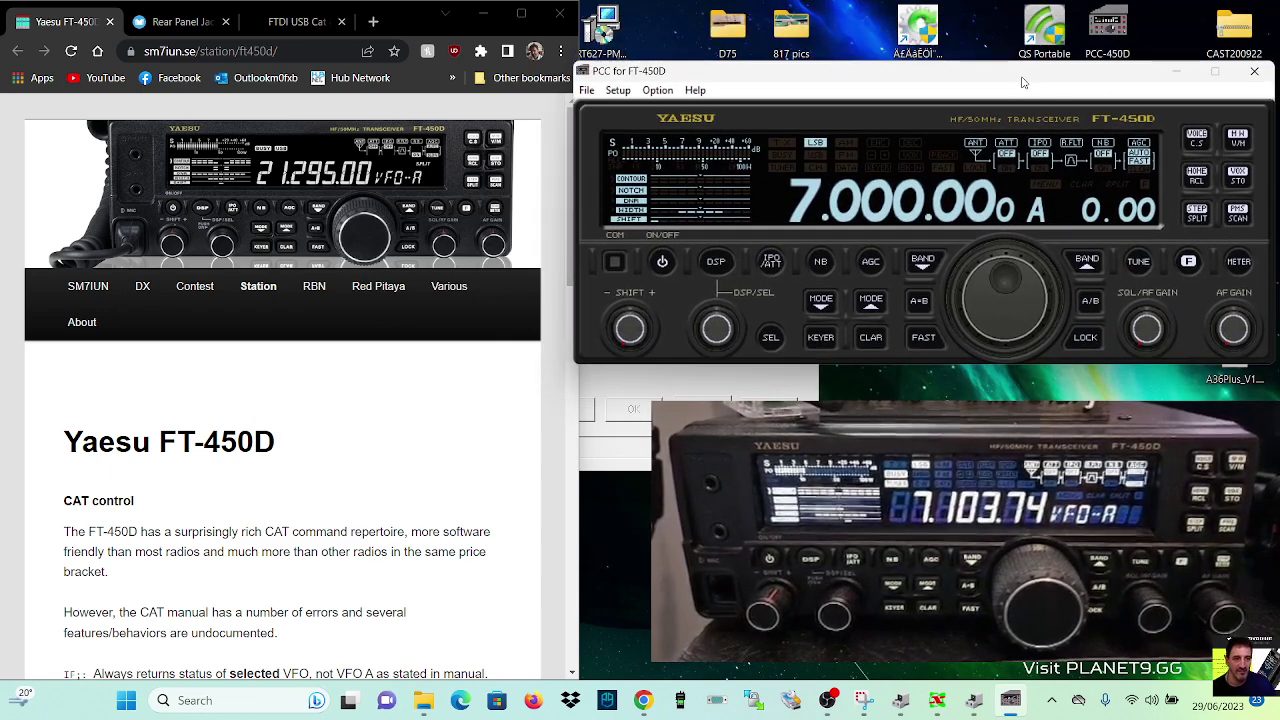
pyautogui.click(1087, 262)
pyautogui.click(923, 262)
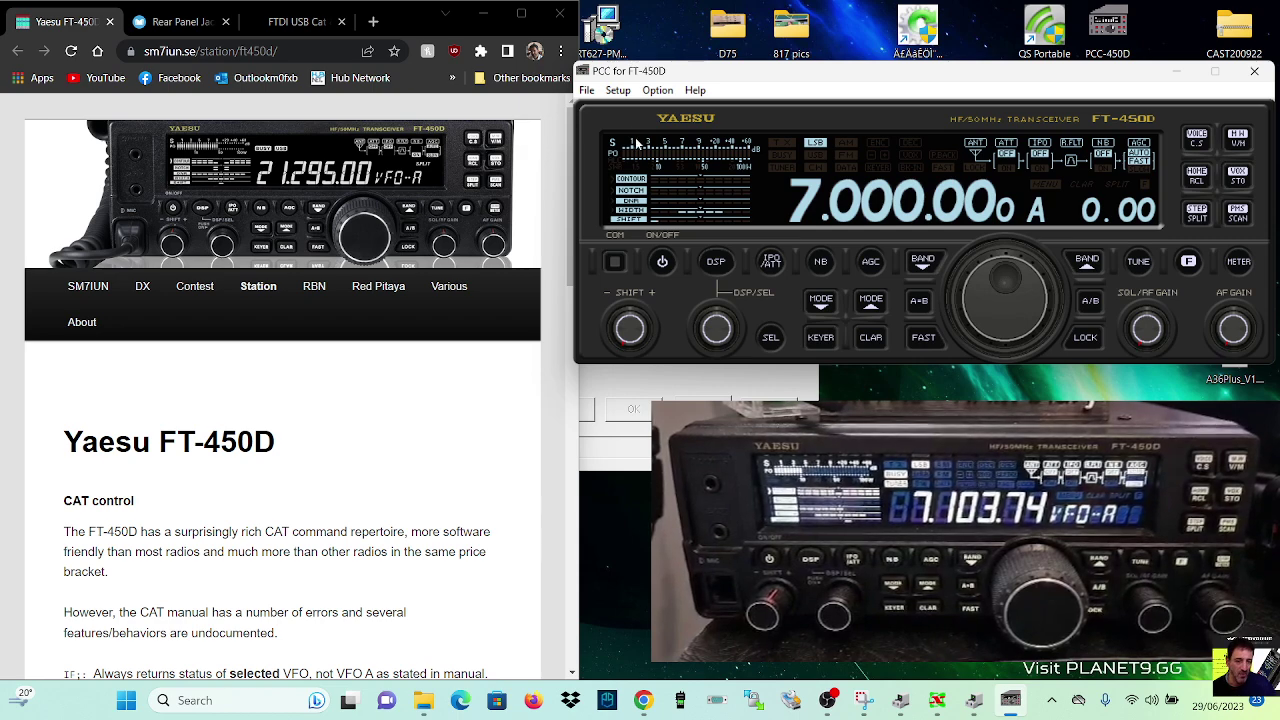
# Step: Check the USB serial port number in Device Manager and confirm COM5 in the control program's COM selection
pyautogui.click(619, 91)
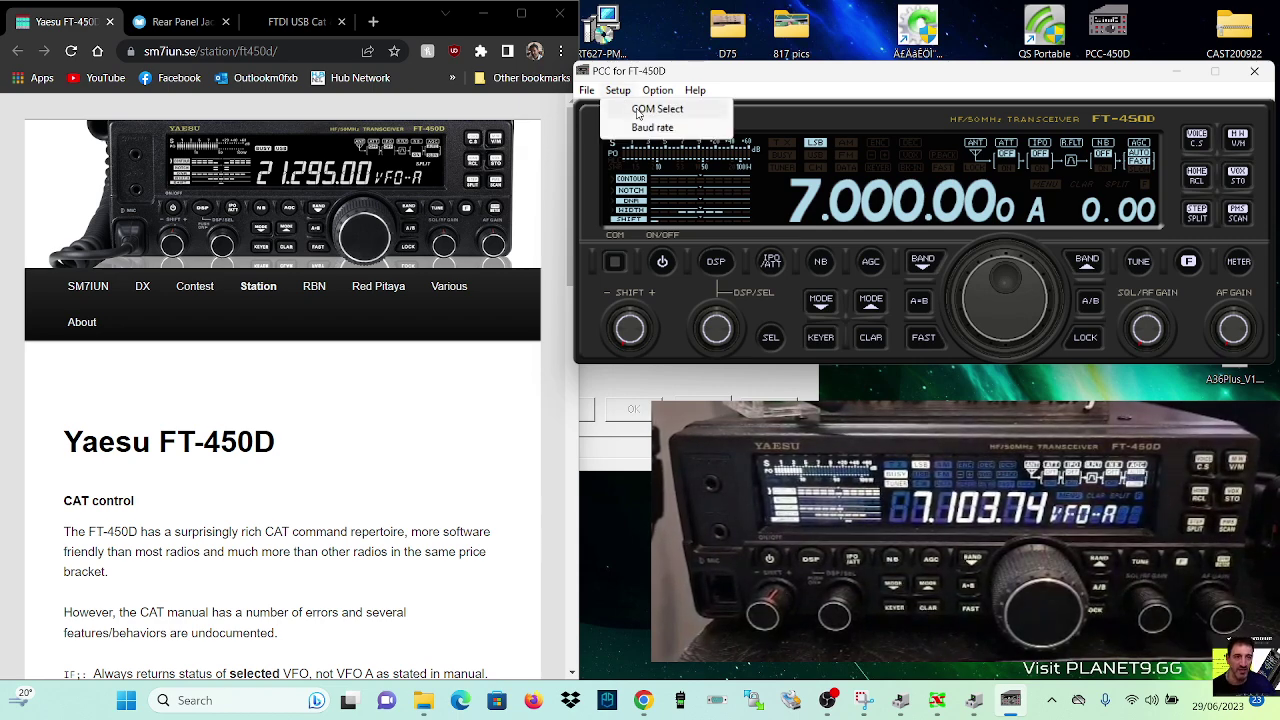
pyautogui.click(645, 108)
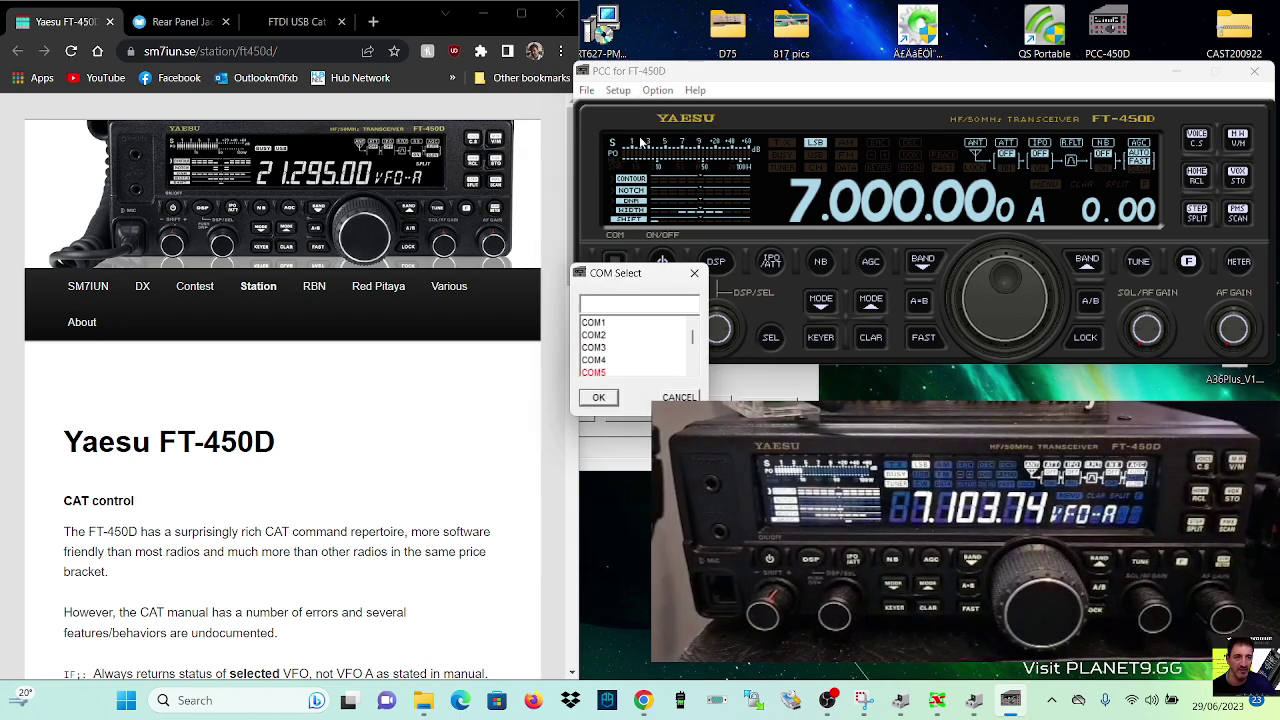
pyautogui.rightClick(126, 700)
pyautogui.click(96, 335)
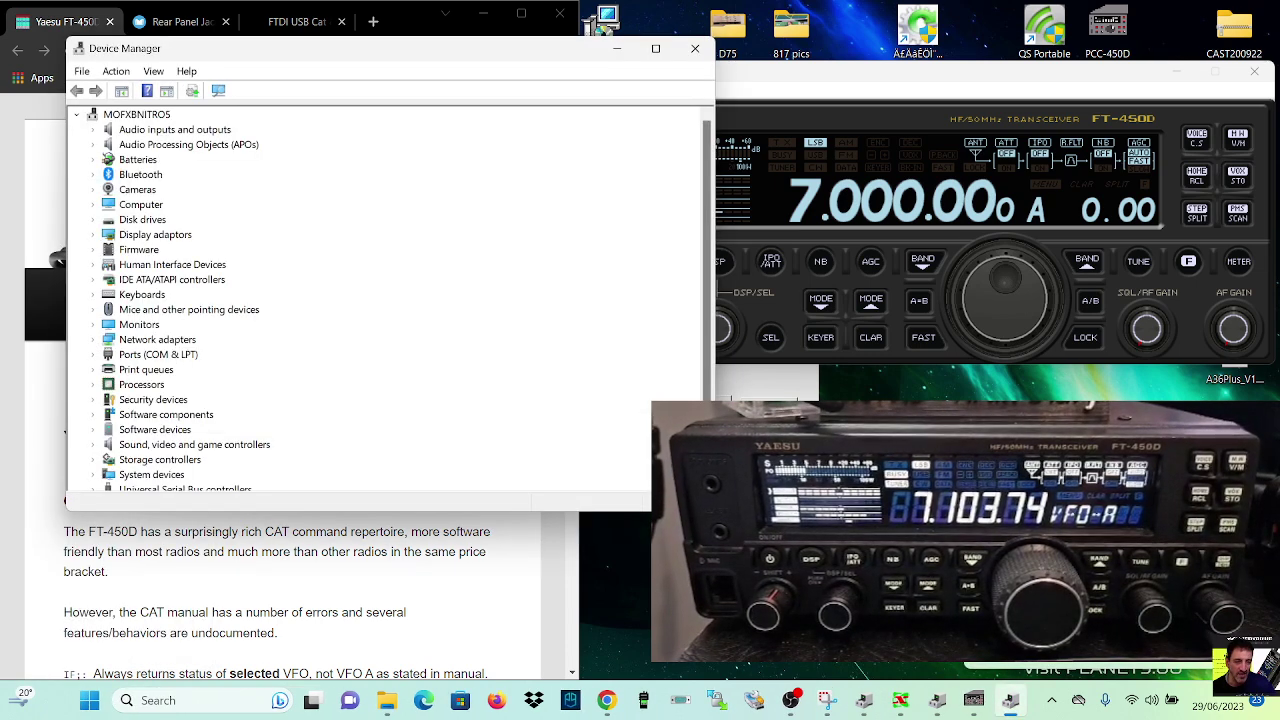
pyautogui.doubleClick(193, 357)
pyautogui.click(697, 50)
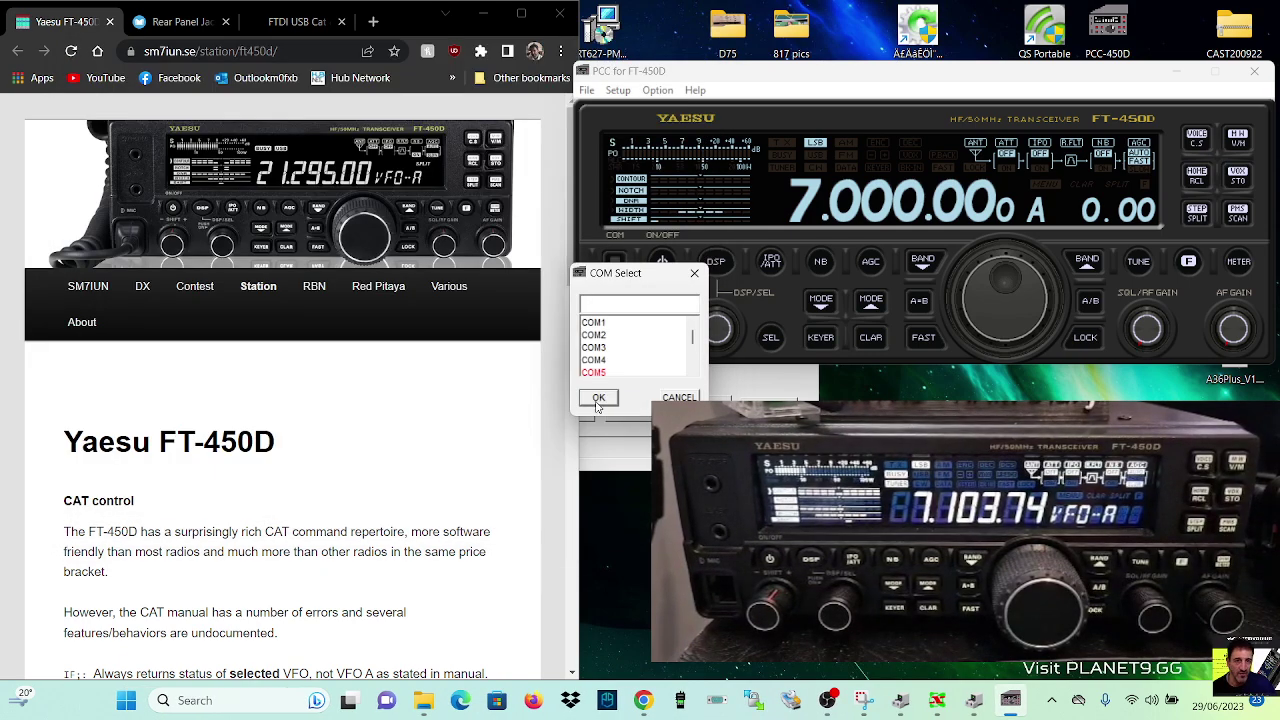
pyautogui.click(598, 397)
# Step: Check the control program's baud rate setting and close the dialog without choosing a new rate
pyautogui.click(617, 91)
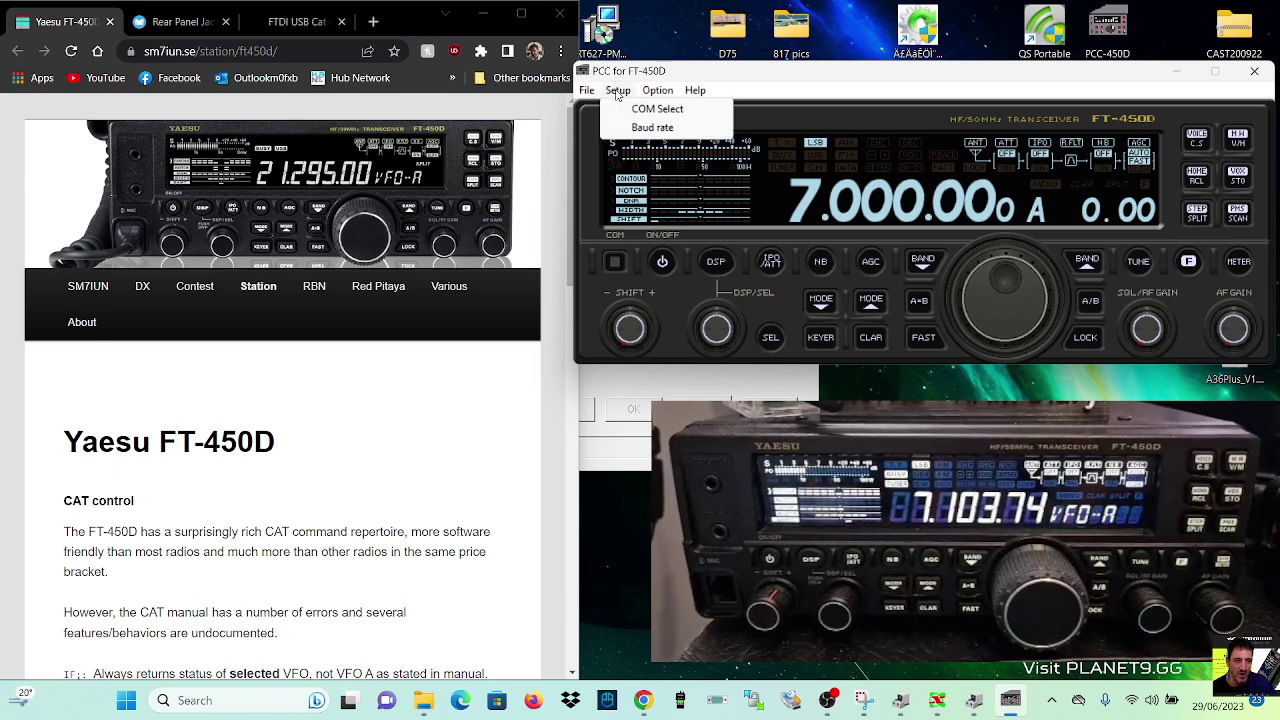
pyautogui.click(652, 127)
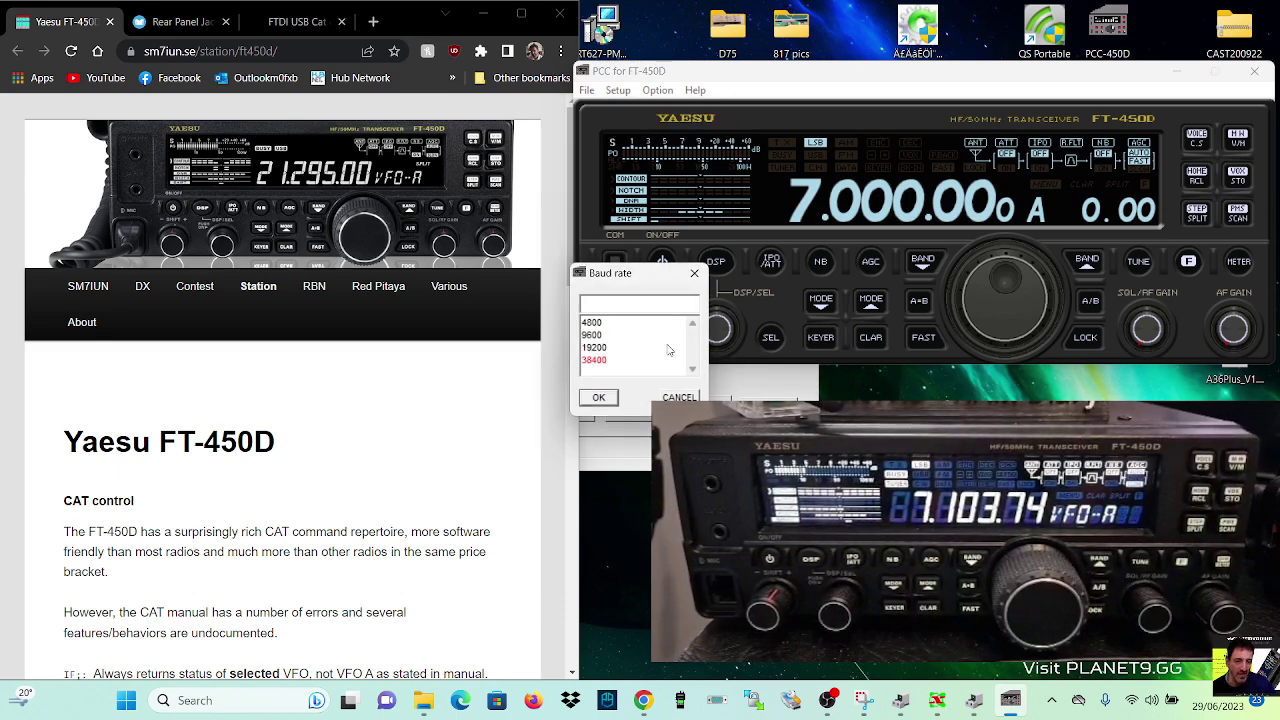
pyautogui.click(694, 273)
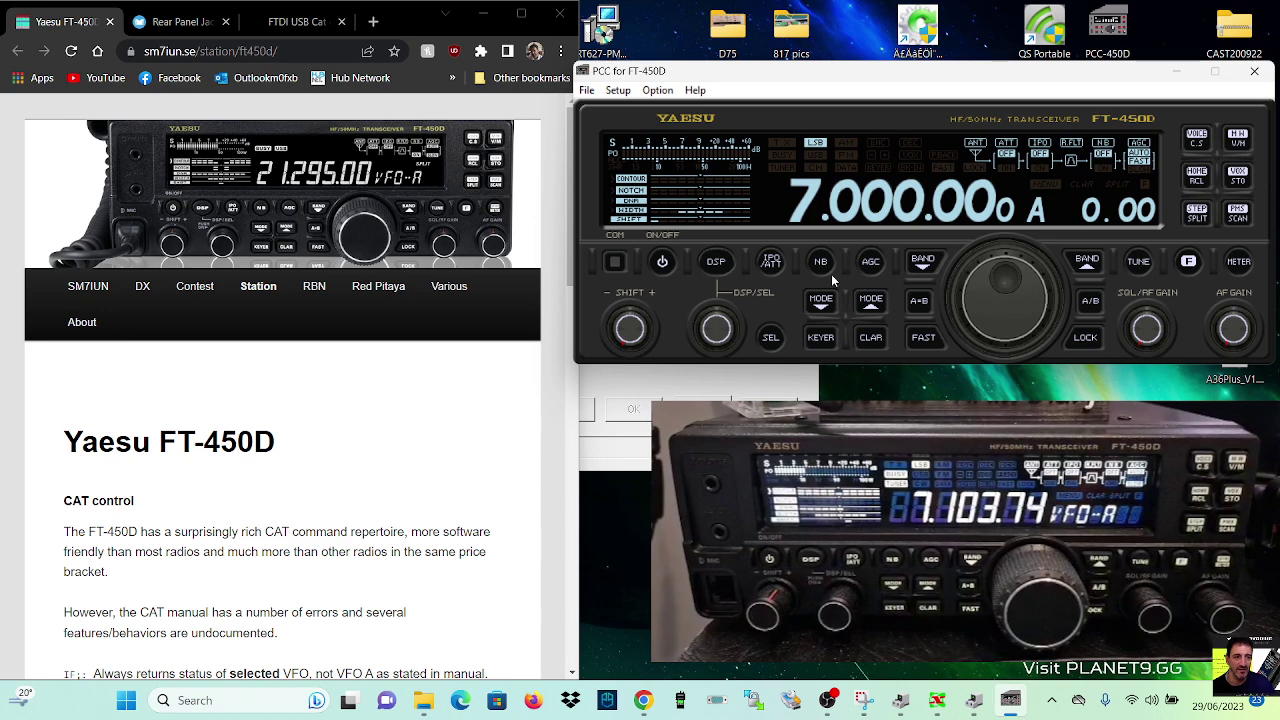
# Step: Step the radio's band down and back up from the control program, and power the radio off and on again
pyautogui.click(922, 263)
pyautogui.click(922, 263)
pyautogui.click(1092, 266)
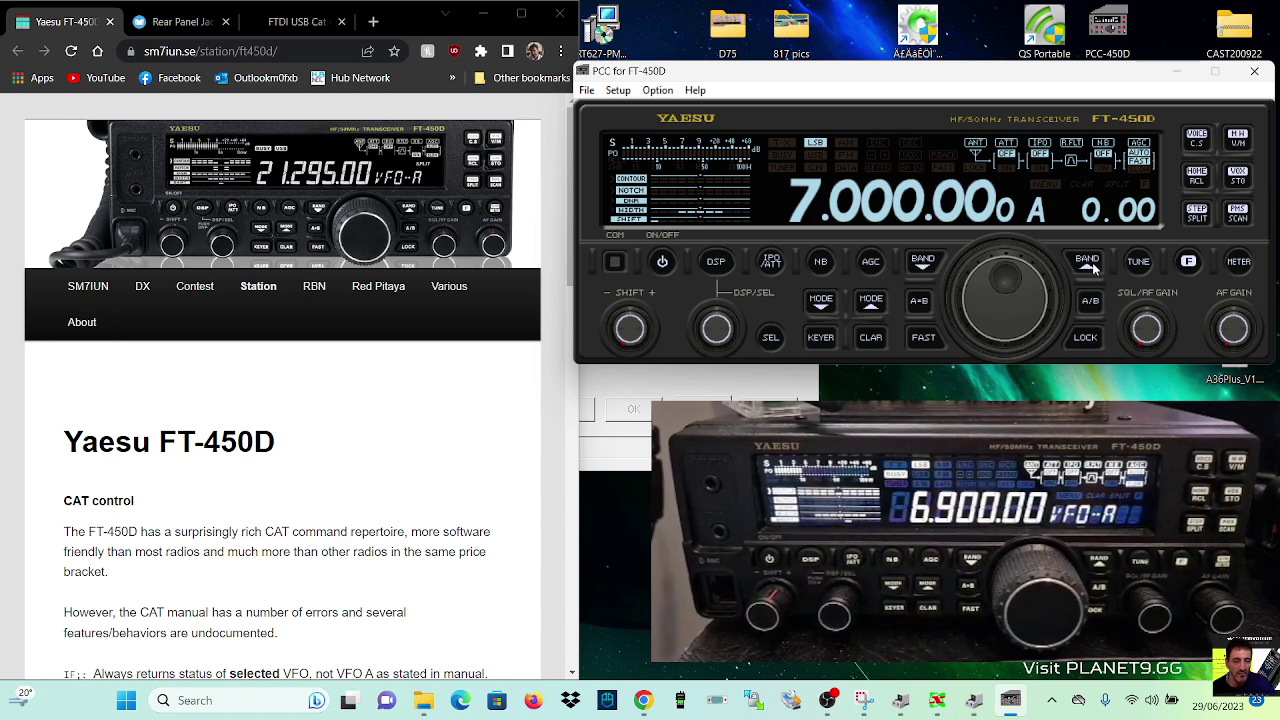
pyautogui.click(1092, 266)
pyautogui.click(1092, 266)
pyautogui.click(663, 263)
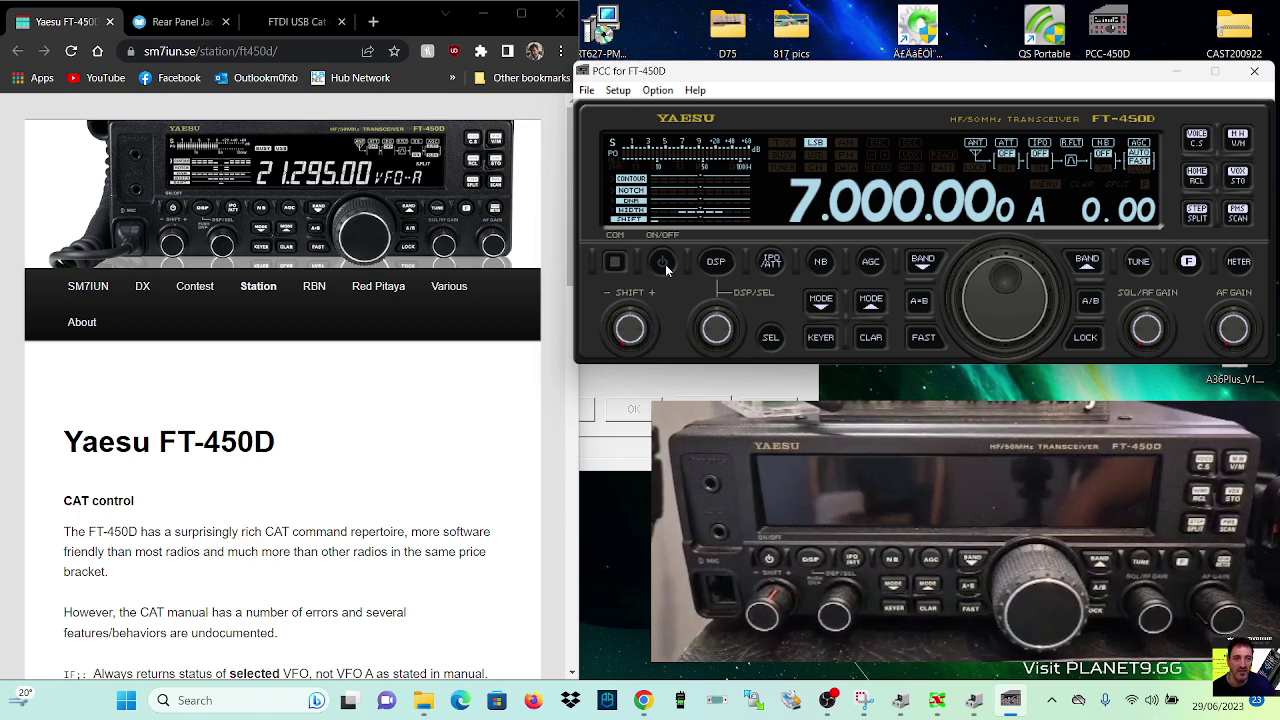
pyautogui.click(664, 262)
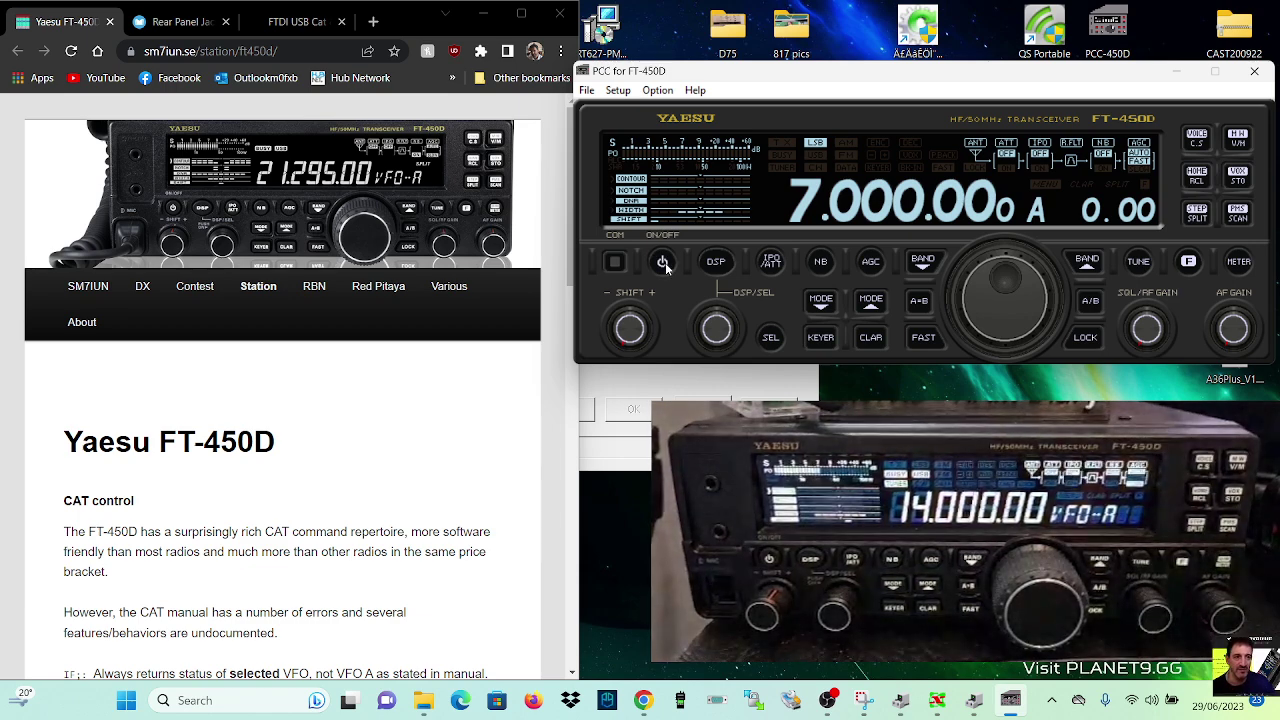
# Step: Step the radio's band up past 21 MHz and bring it back down to the 7 MHz band
pyautogui.click(1085, 271)
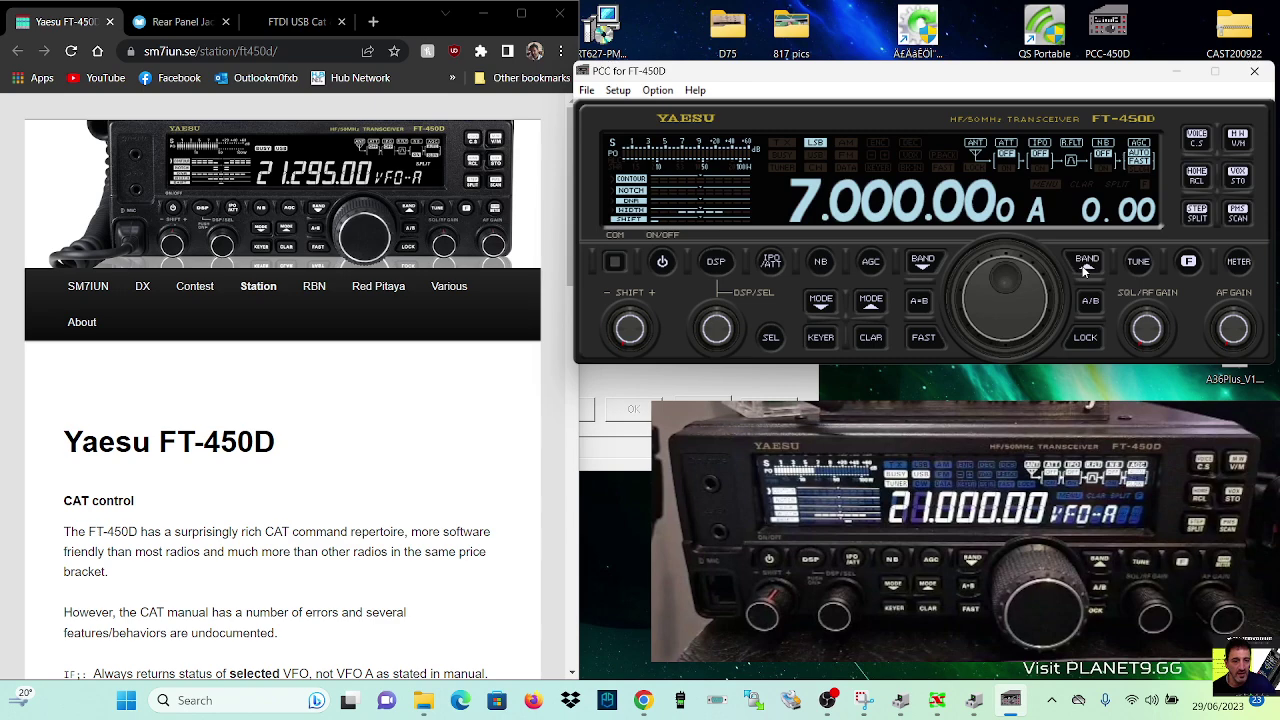
pyautogui.click(1085, 271)
pyautogui.click(933, 264)
pyautogui.click(933, 264)
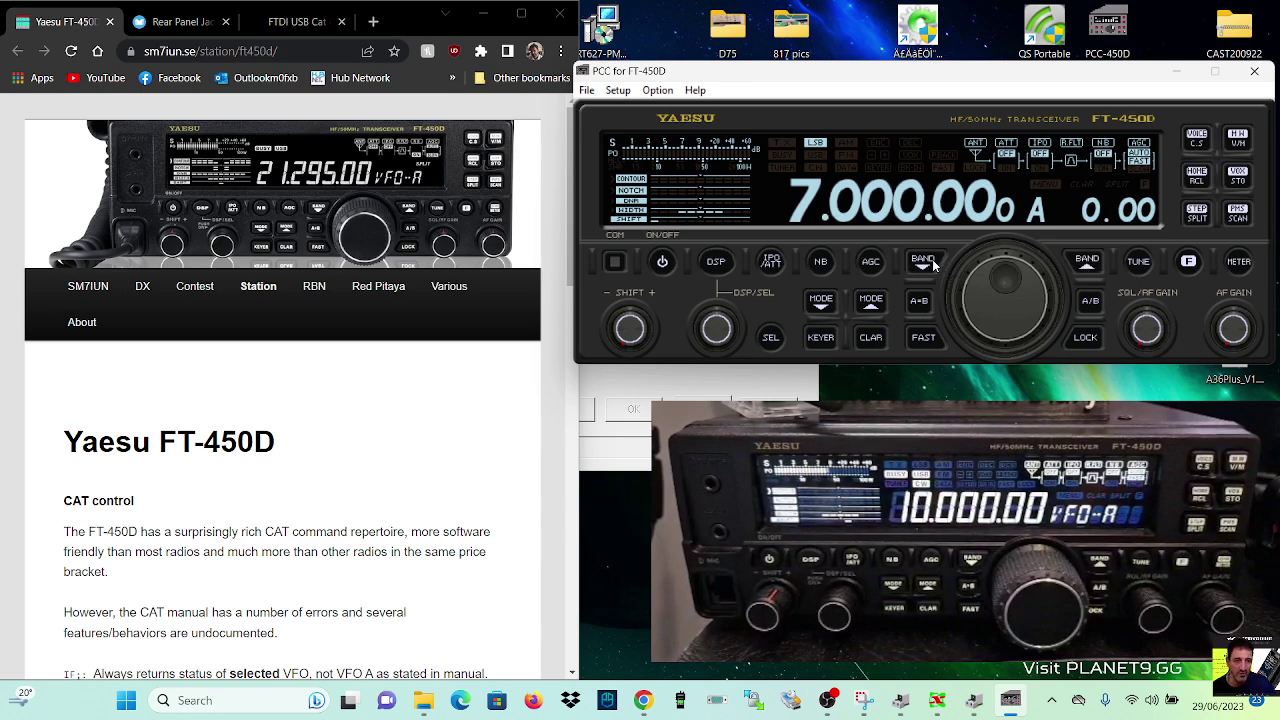
pyautogui.click(933, 264)
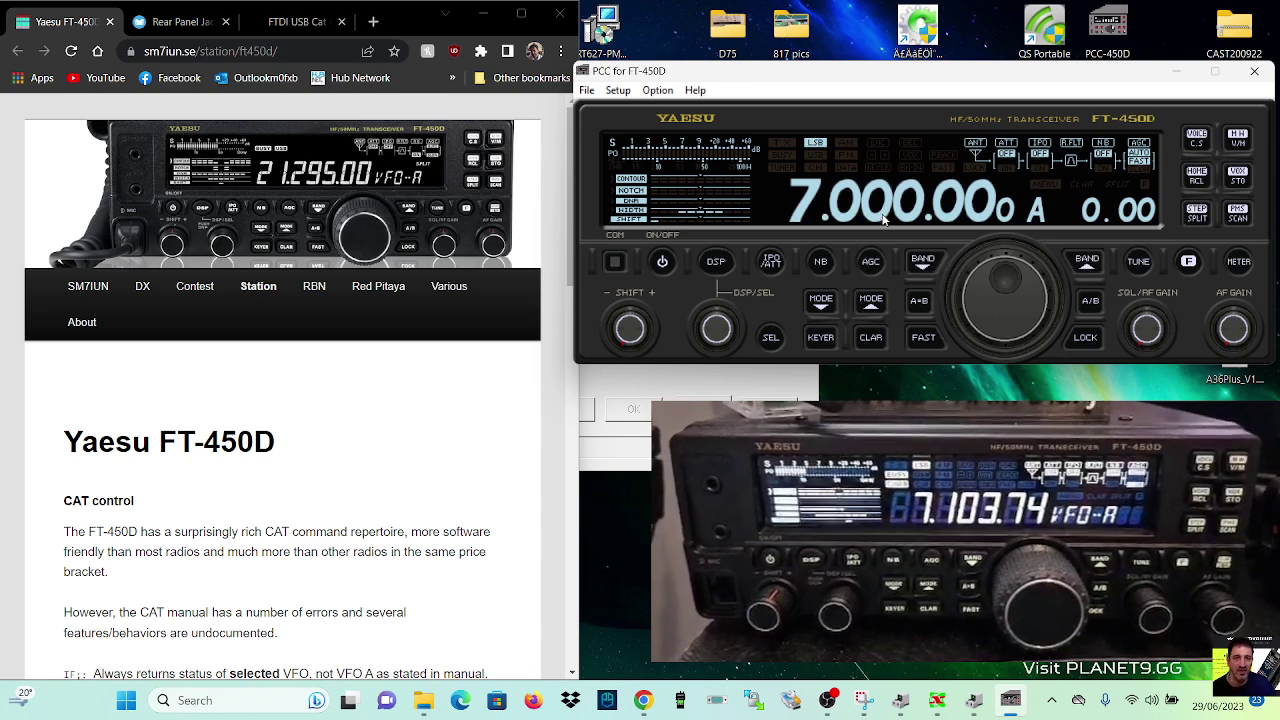
# Step: Tune the radio to 7.001.00 by adjusting individual digits of the control program's frequency display
pyautogui.scroll(-1, 916, 205)
pyautogui.scroll(2, 917, 205)
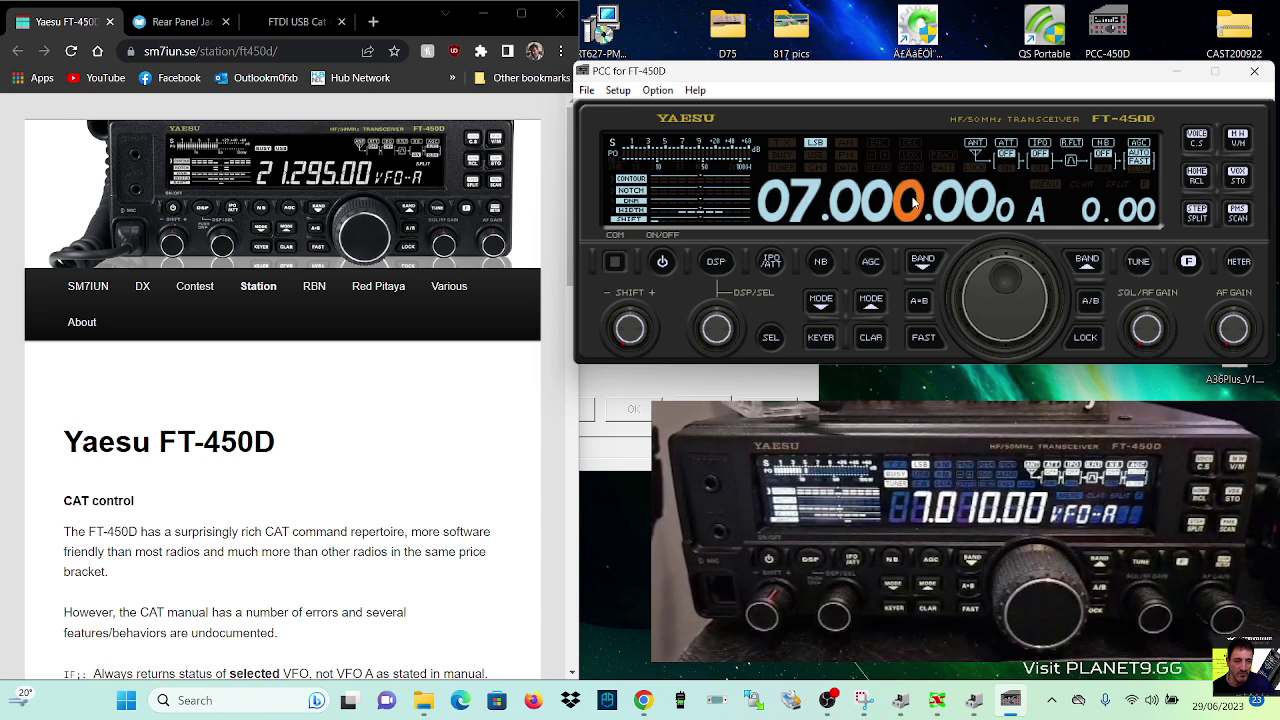
pyautogui.scroll(1, 913, 200)
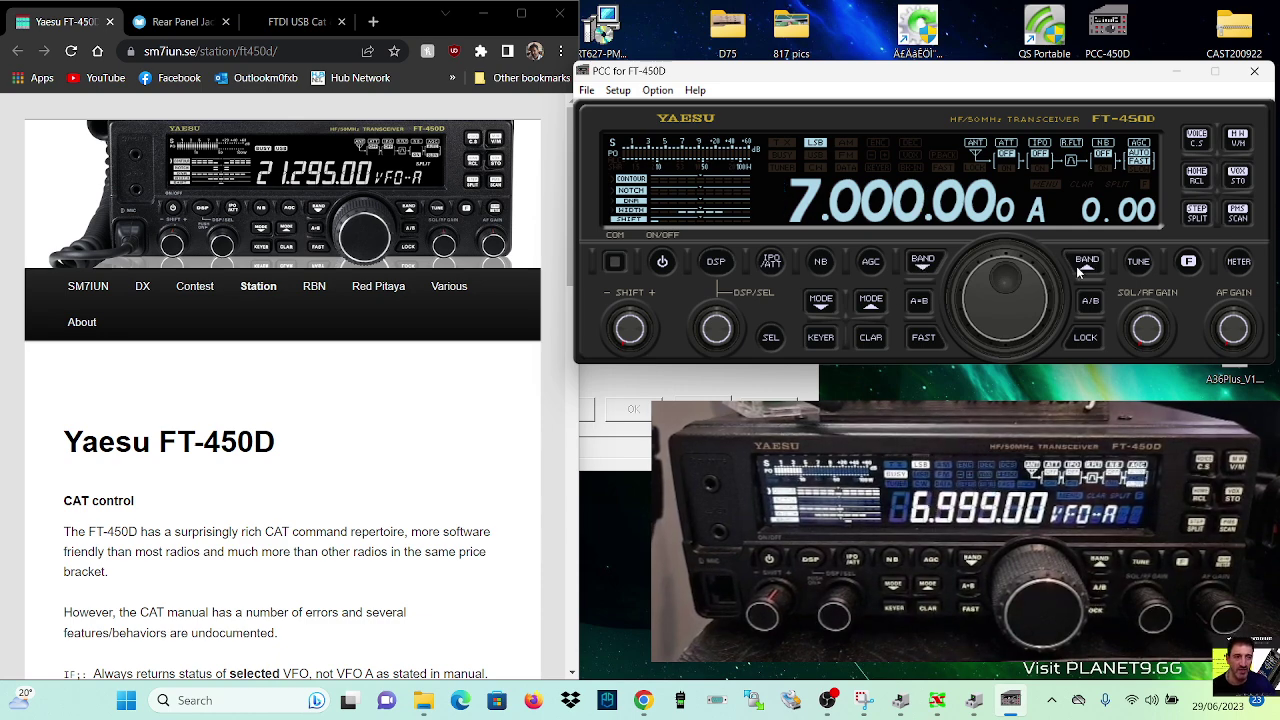
# Step: Start antenna tuning on the radio, and recall the HOME channel before returning to VFO-A
pyautogui.click(1140, 266)
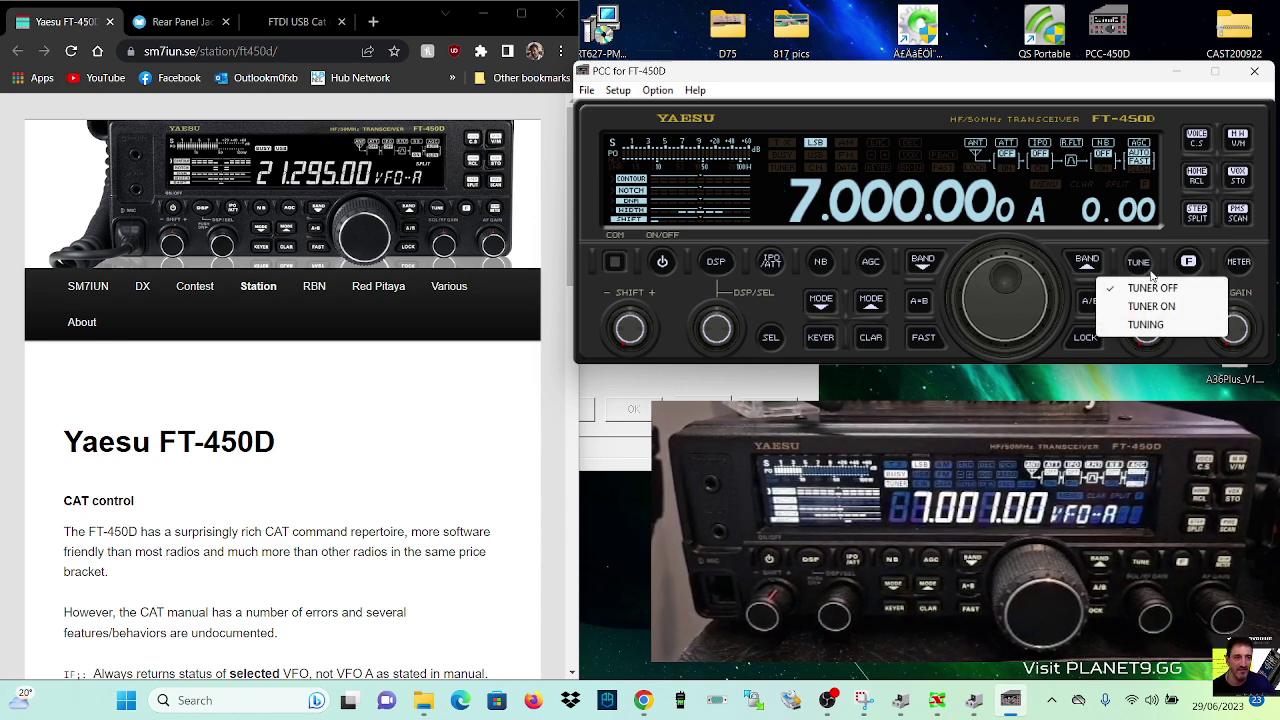
pyautogui.click(1148, 326)
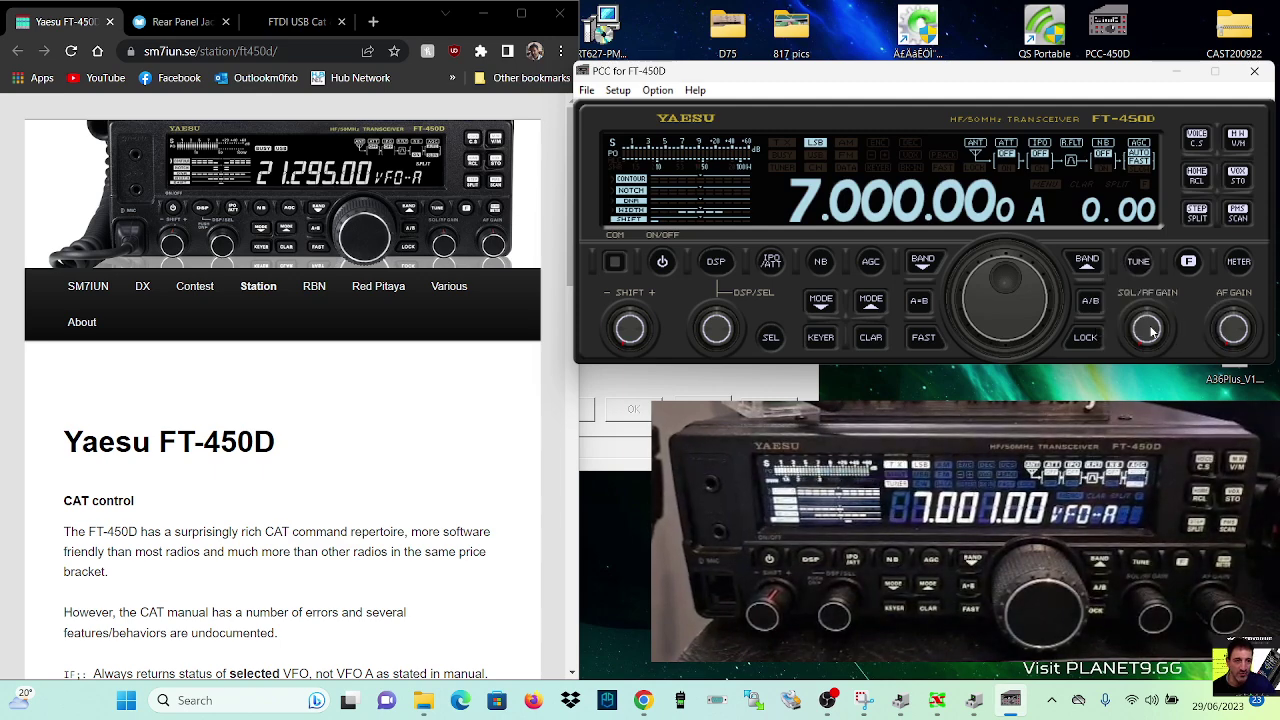
pyautogui.click(1197, 176)
pyautogui.click(1197, 176)
pyautogui.click(1197, 176)
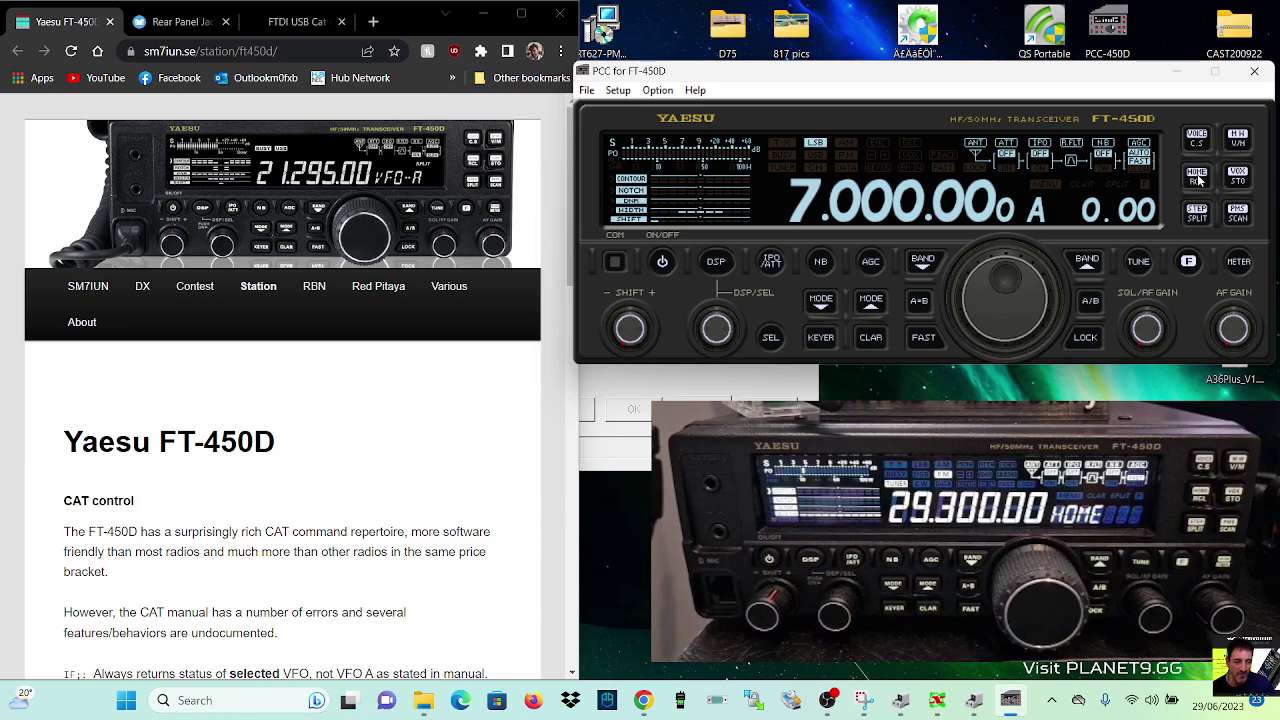
pyautogui.click(1199, 177)
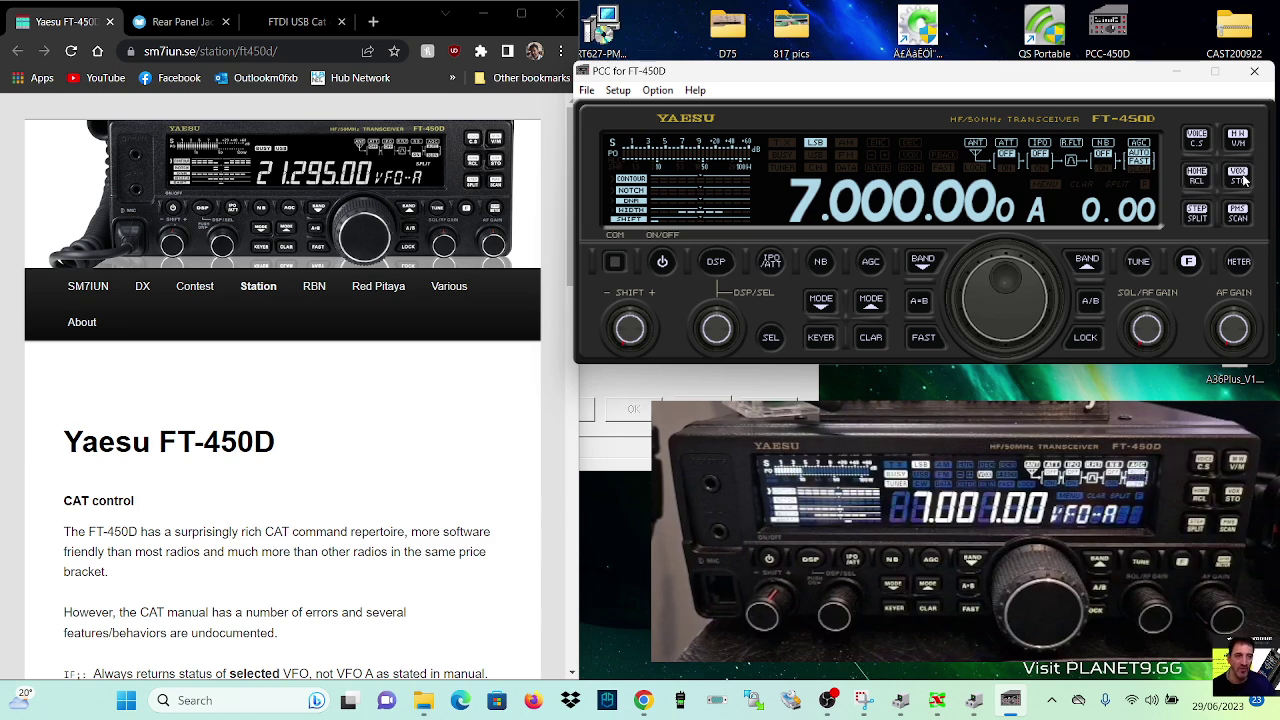
# Step: View the radio's menu list without editing any setting, and set the meter to SWR
pyautogui.click(1190, 262)
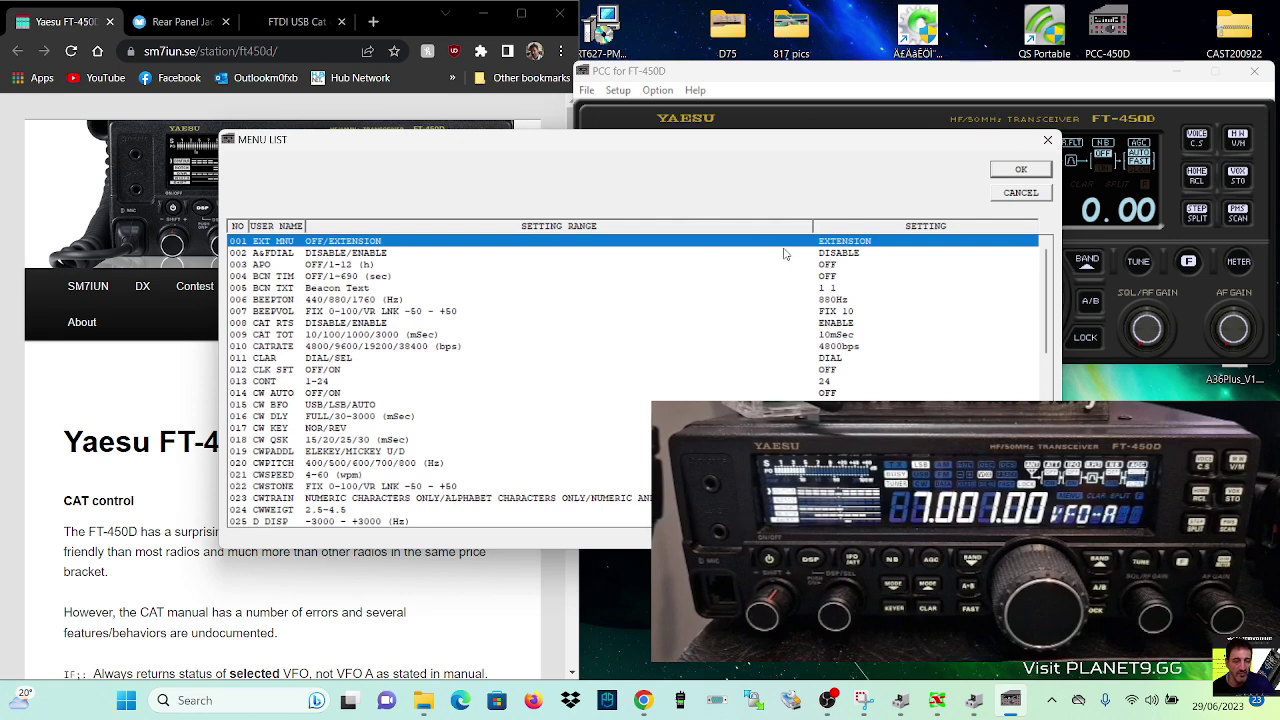
pyautogui.click(1047, 141)
pyautogui.click(1242, 268)
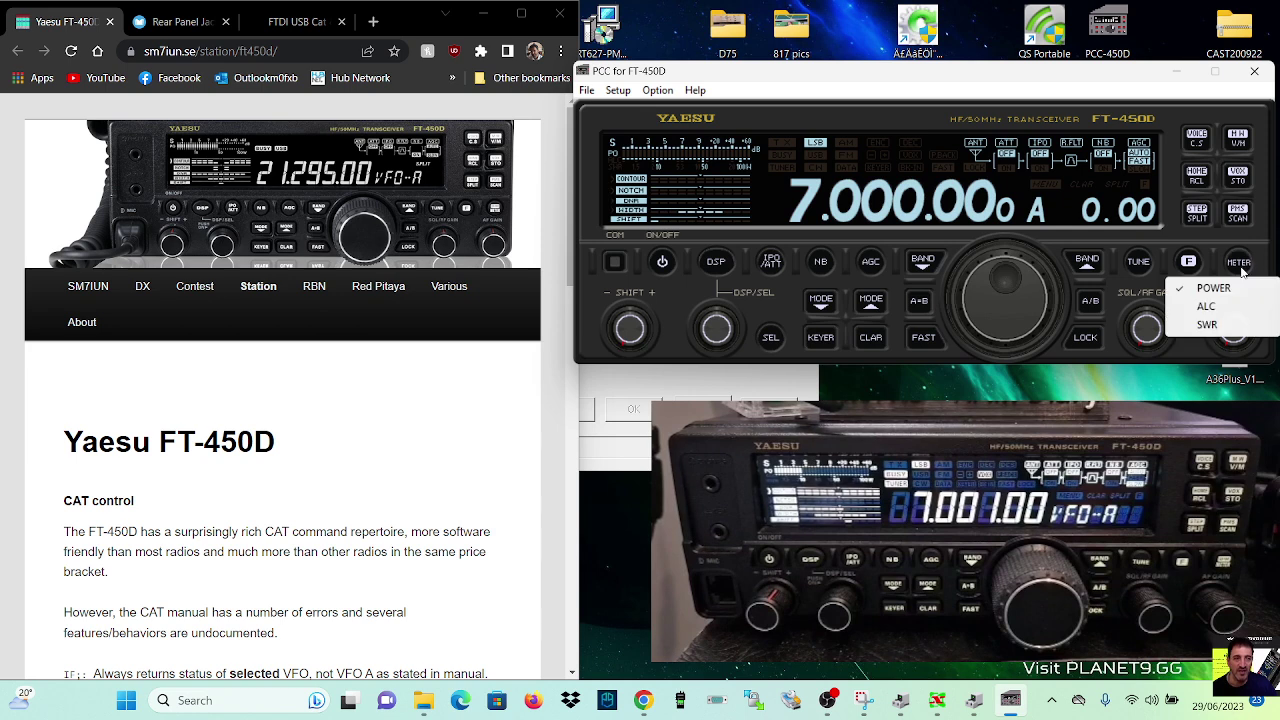
pyautogui.click(1207, 325)
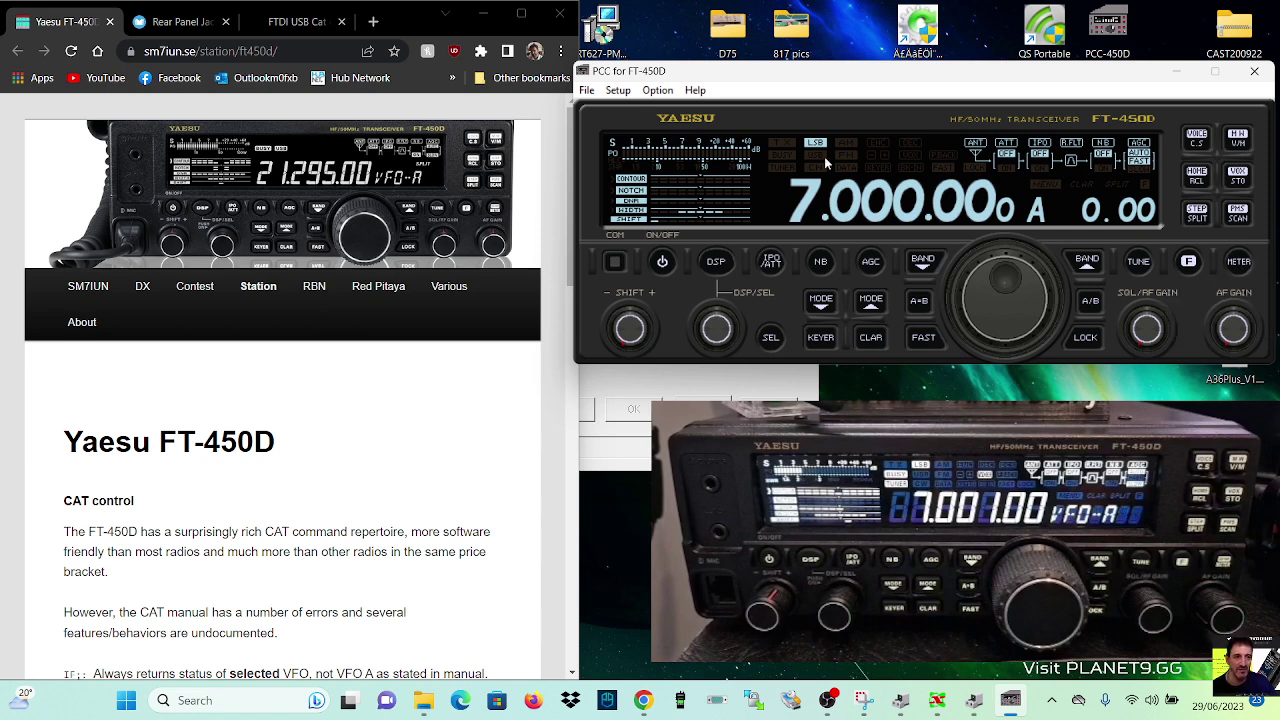
# Step: Open the digital noise reduction (DNR) control from the DSP functions and close it again
pyautogui.click(714, 278)
pyautogui.click(722, 323)
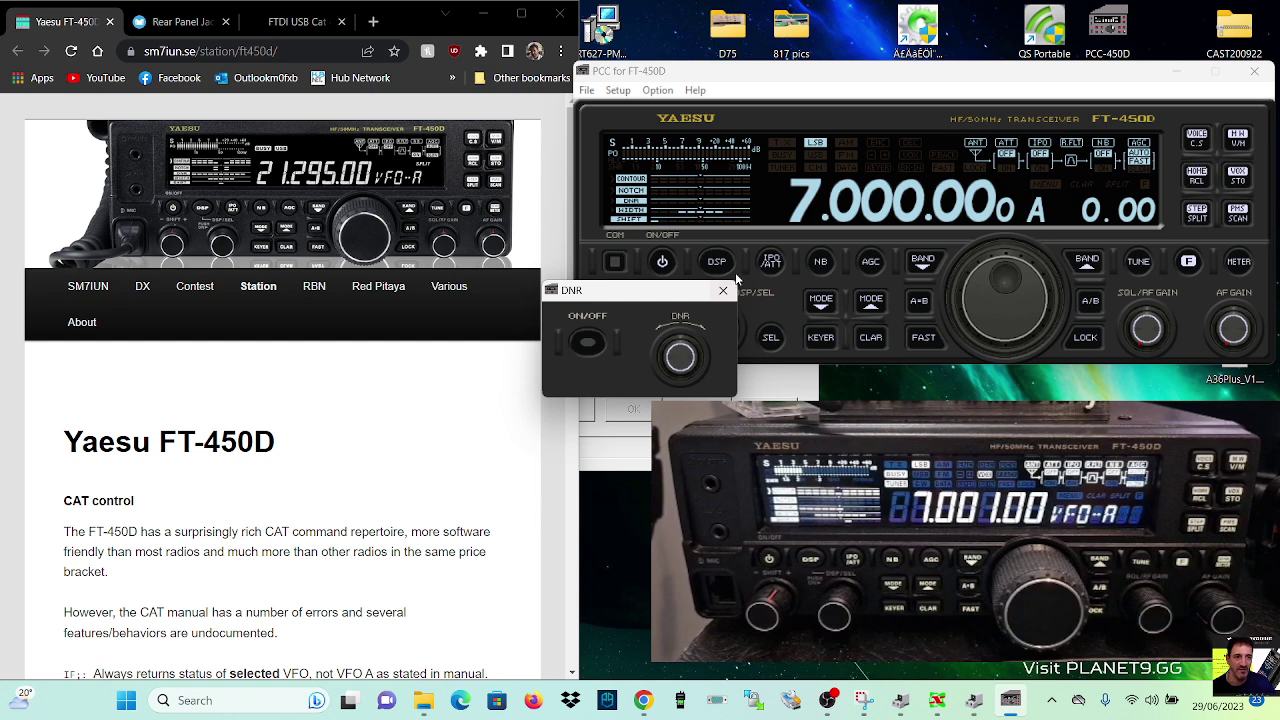
pyautogui.click(723, 292)
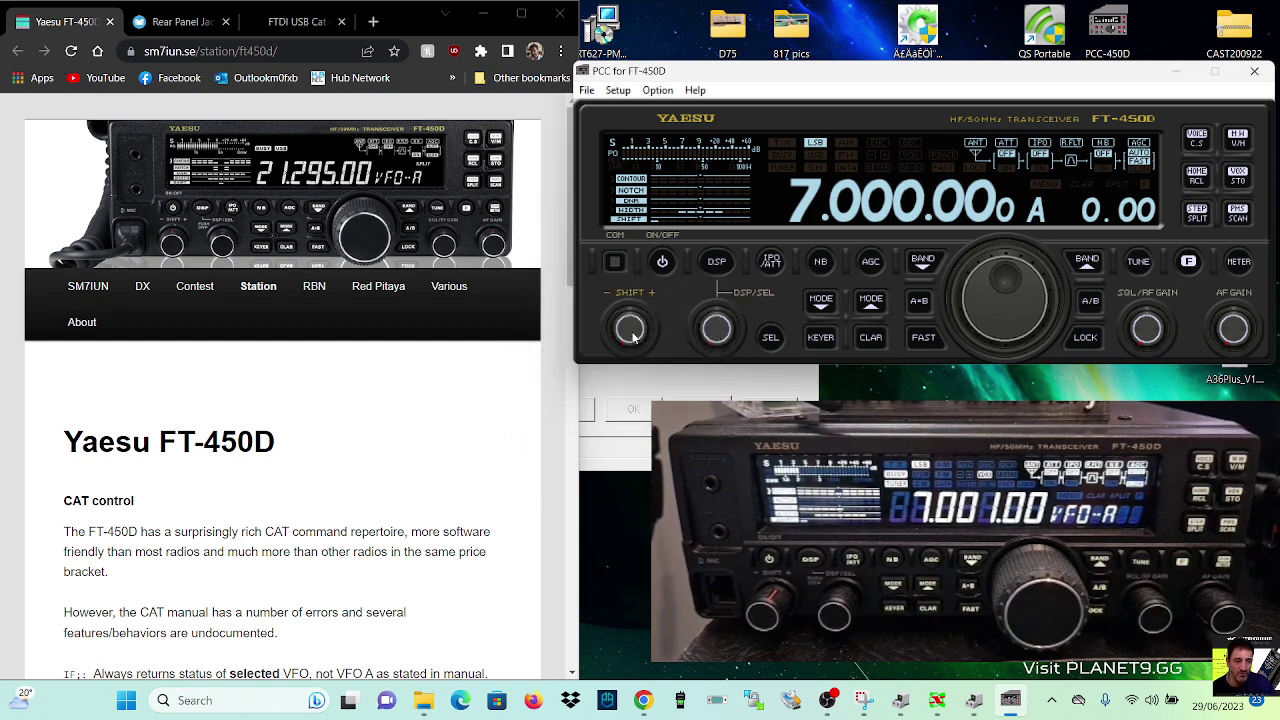
# Step: Shift the radio's frequency to 6.900.00 with the DSP/SEL knob, and view that knob's DNR control
pyautogui.click(720, 330)
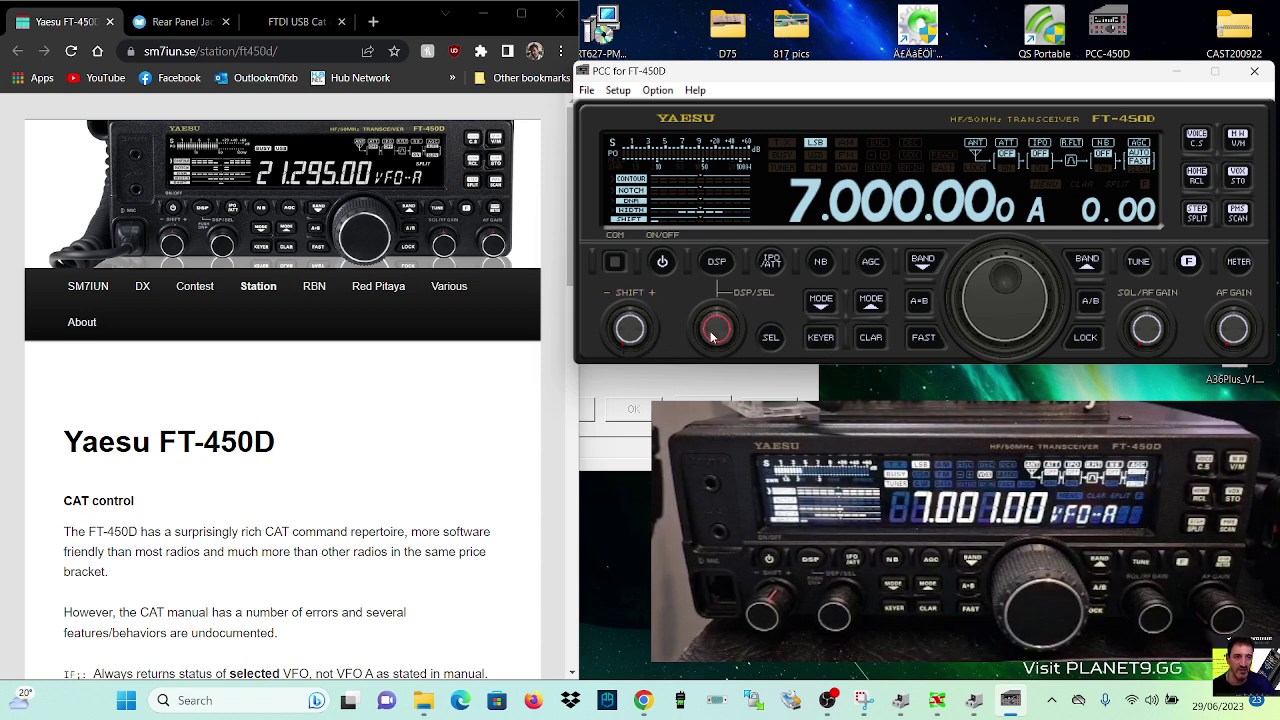
pyautogui.rightClick(718, 335)
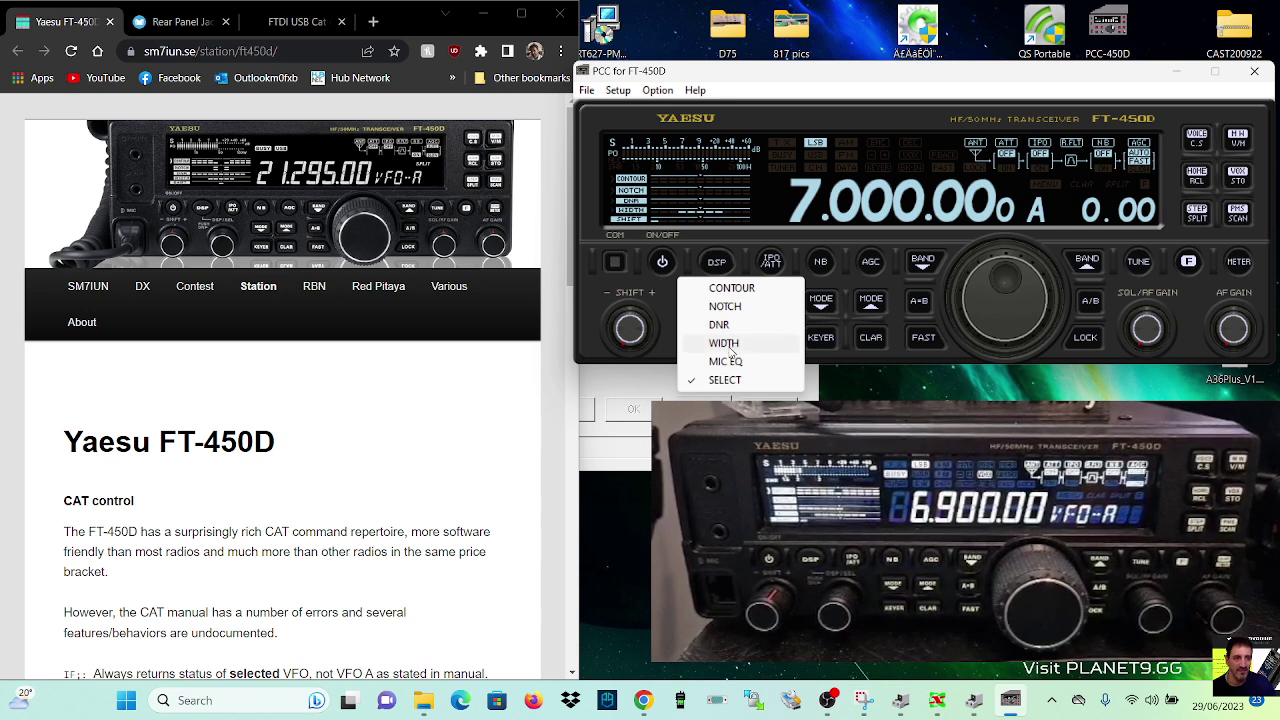
pyautogui.click(719, 325)
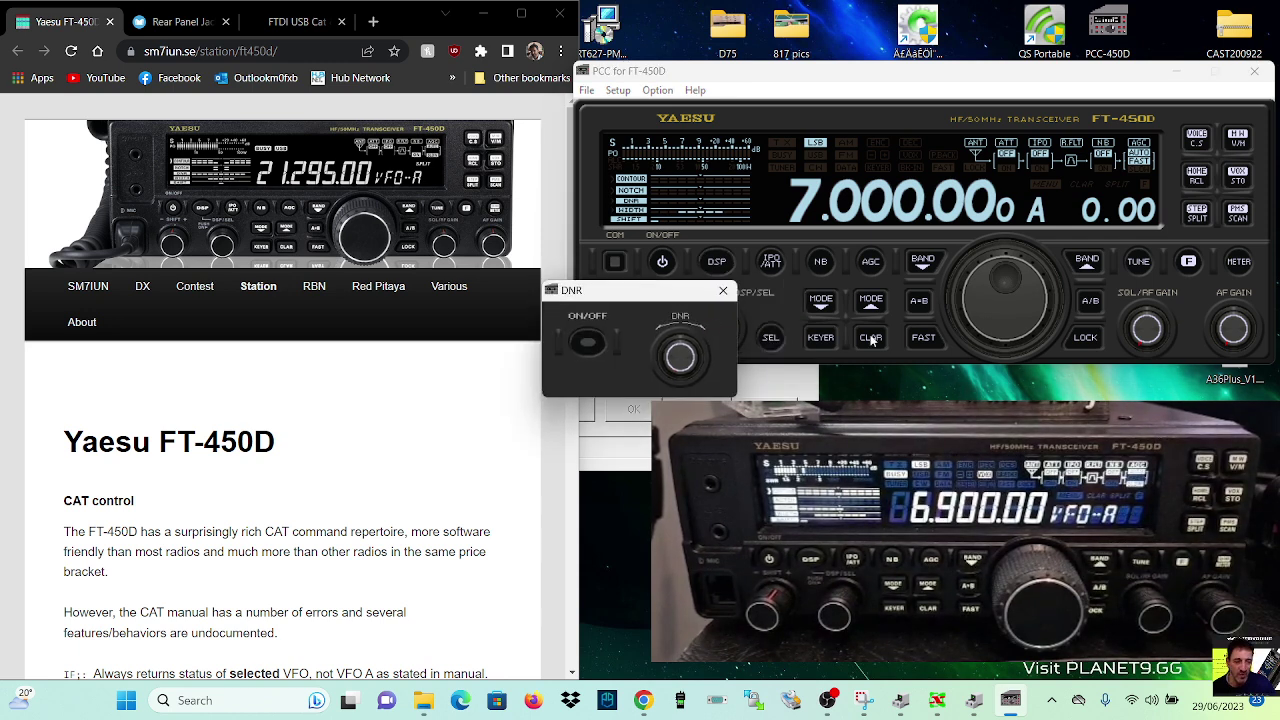
pyautogui.click(723, 290)
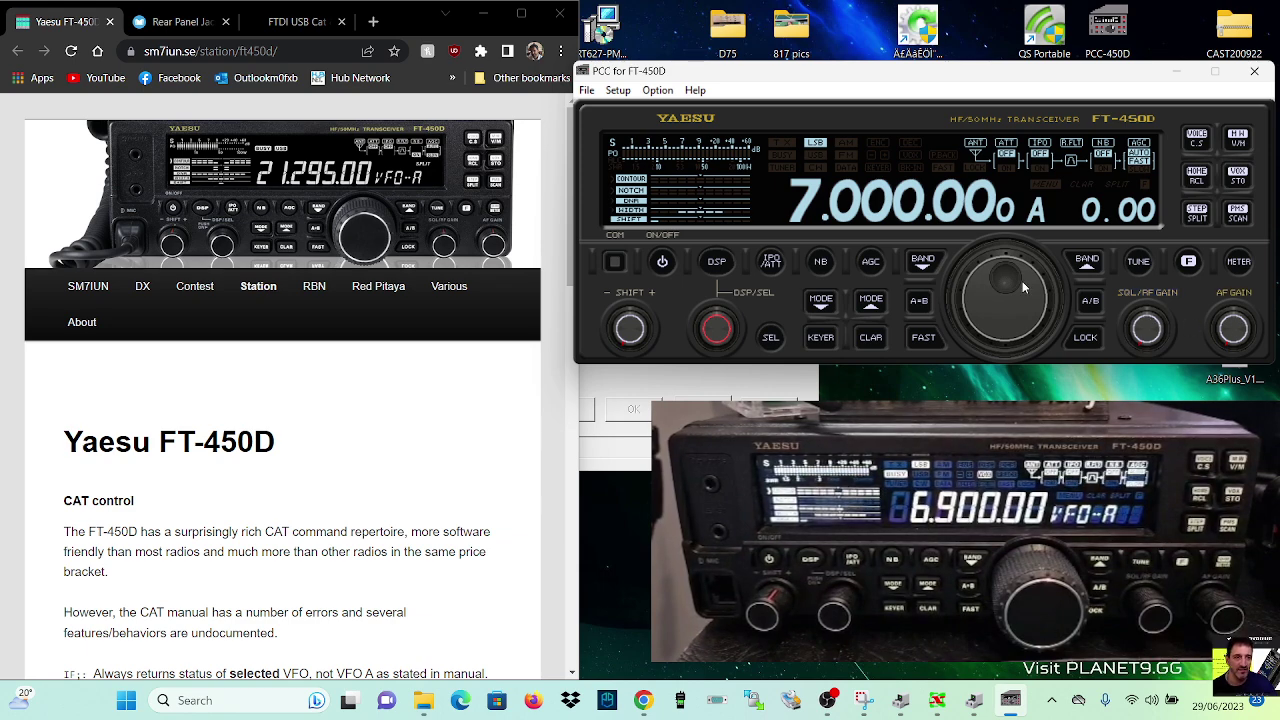
# Step: Step the radio's band down to 3.5 MHz and back up to 14 MHz
pyautogui.click(922, 262)
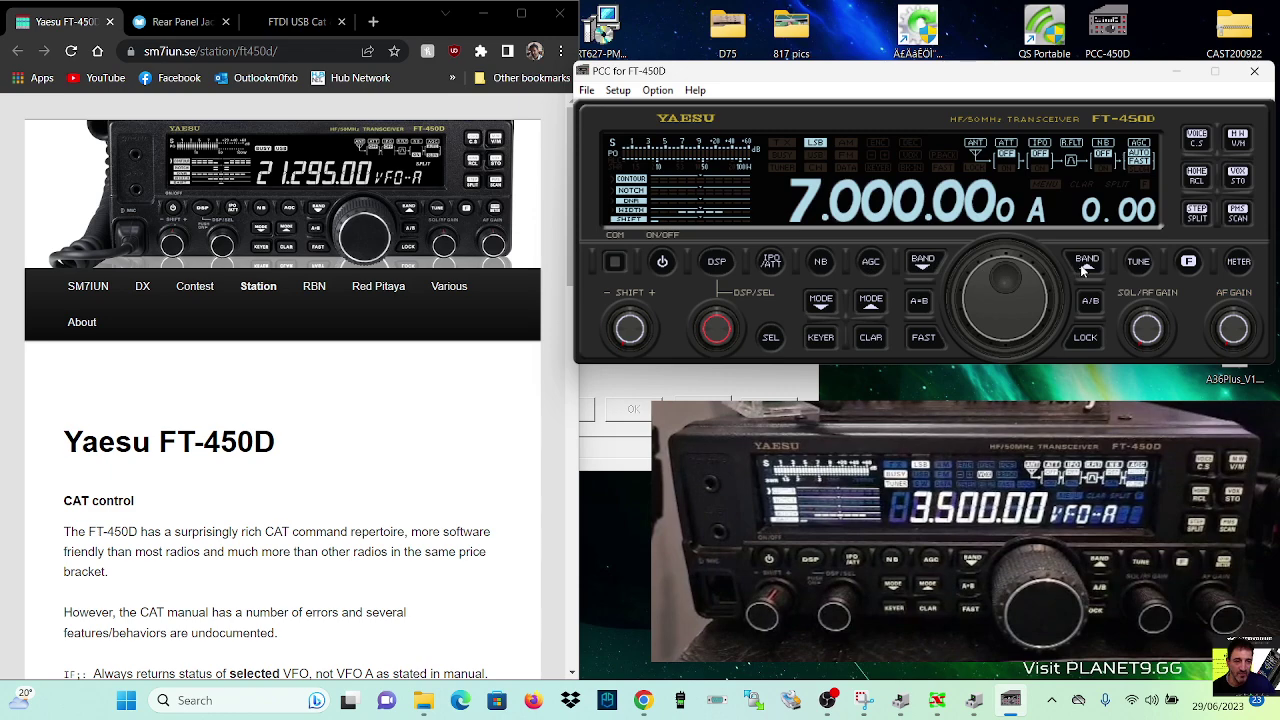
pyautogui.click(1086, 262)
pyautogui.click(1086, 262)
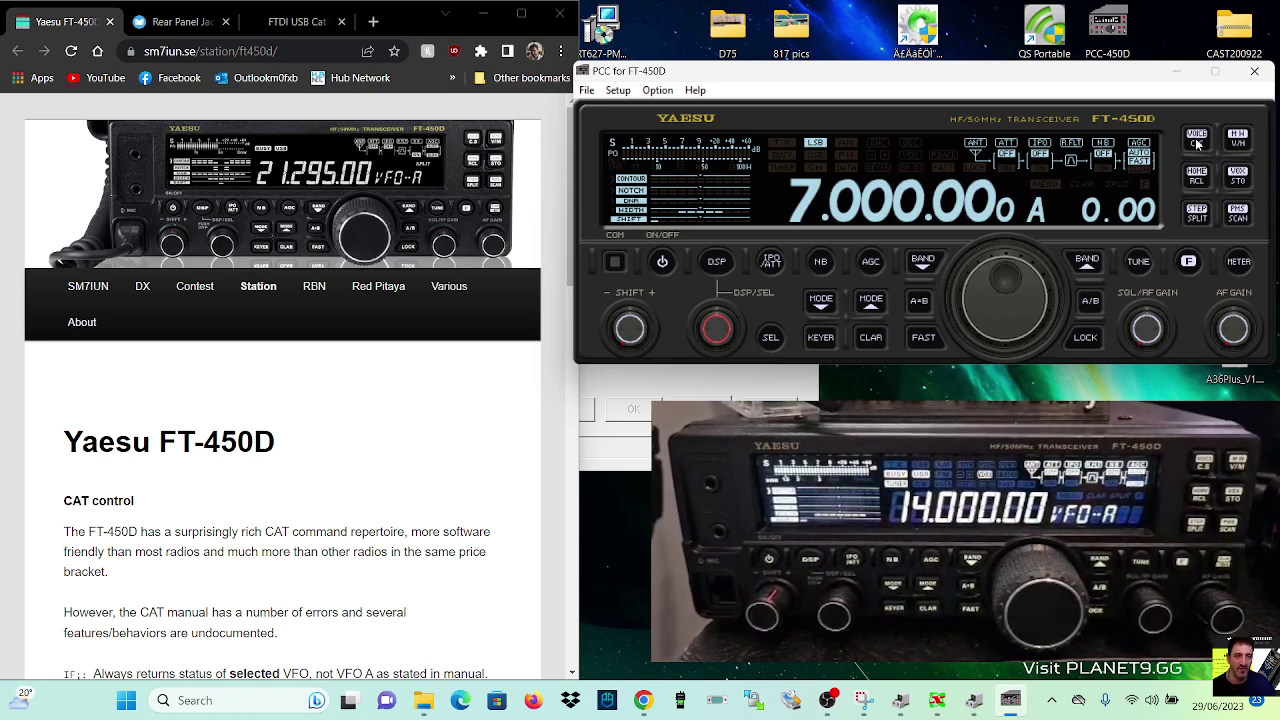
# Step: Switch the radio from VFO-A to memory channel MEM-001
pyautogui.click(1189, 262)
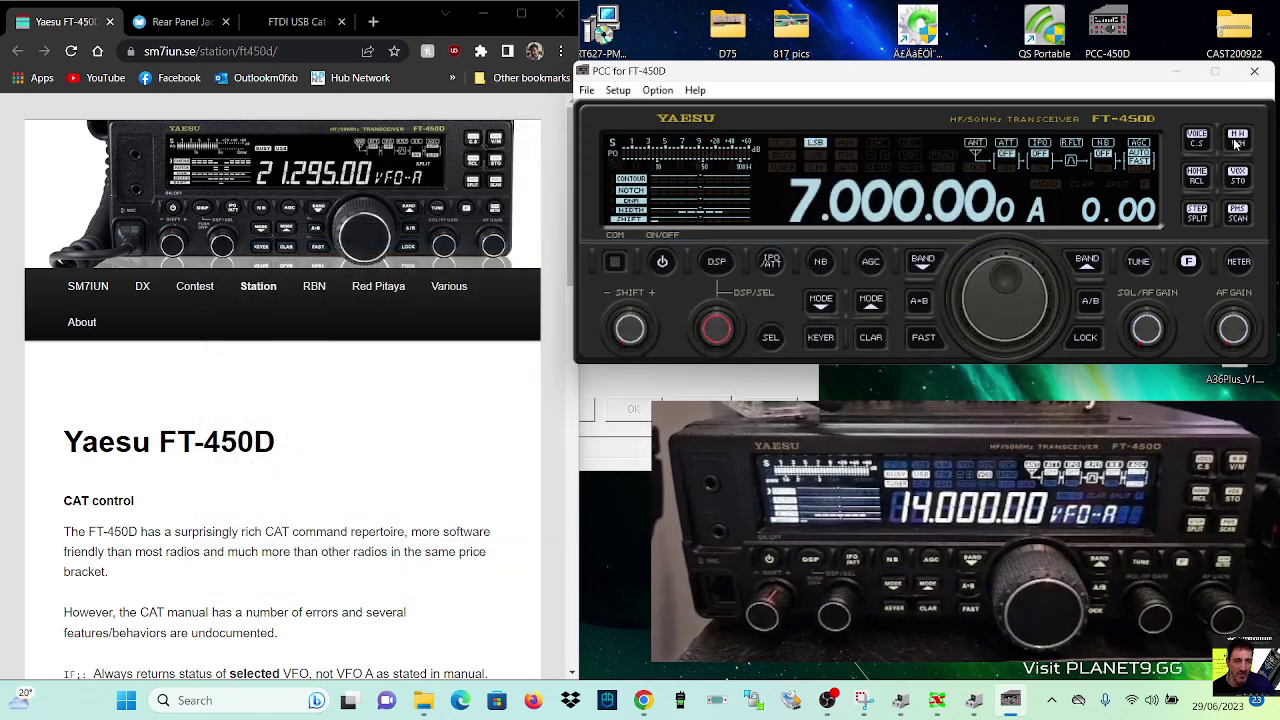
pyautogui.click(1237, 142)
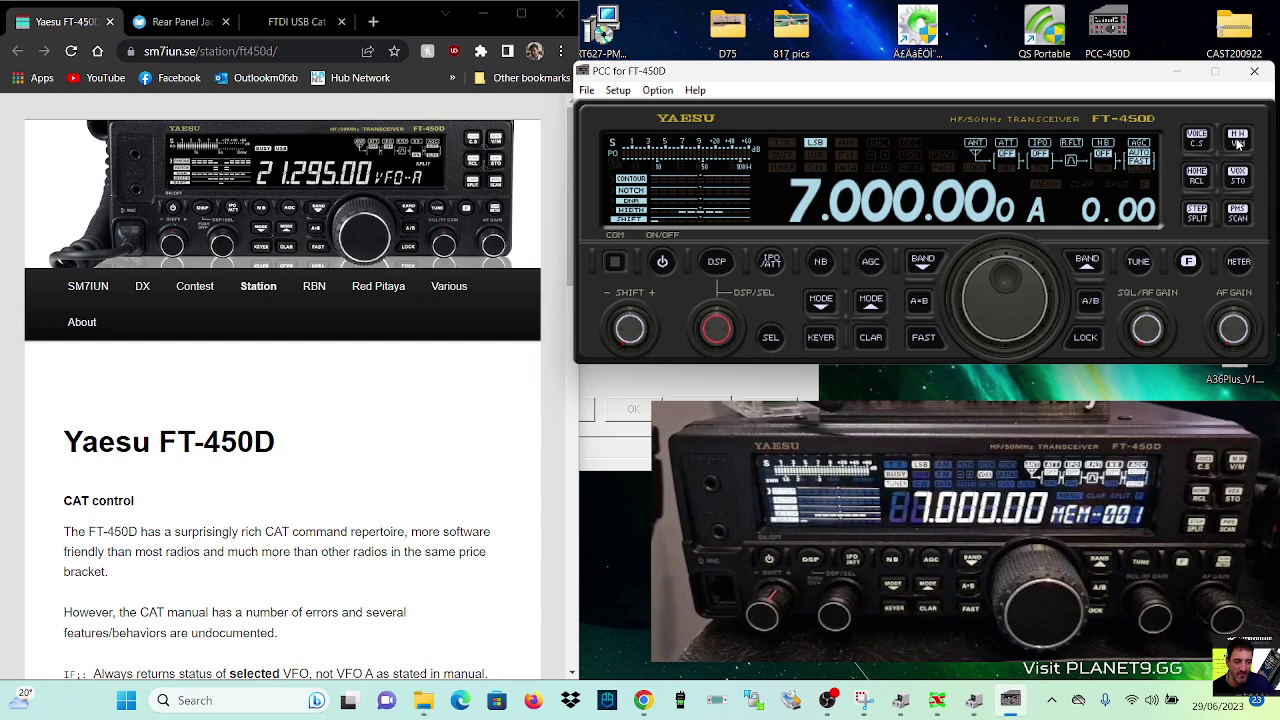
pyautogui.click(1237, 142)
pyautogui.click(1237, 142)
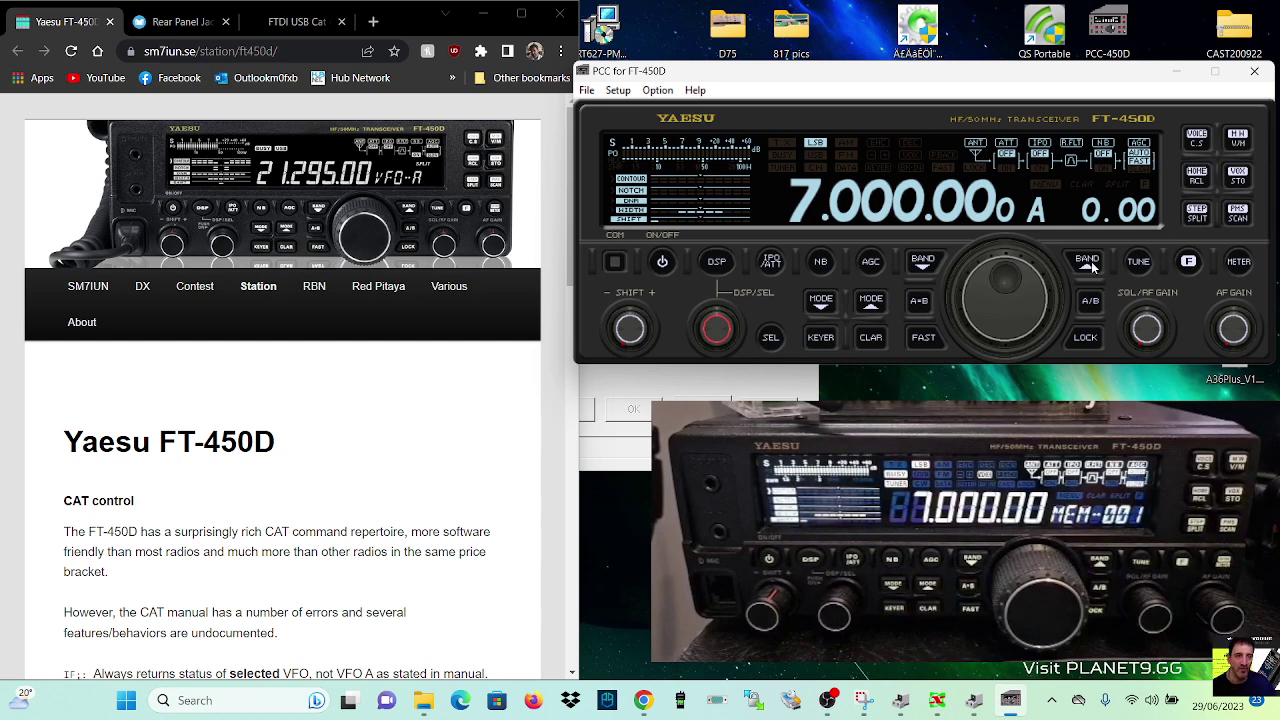
# Step: Open the memory write dialog and dismiss it without entering a channel, and turn on the radio's clarifier
pyautogui.click(1237, 142)
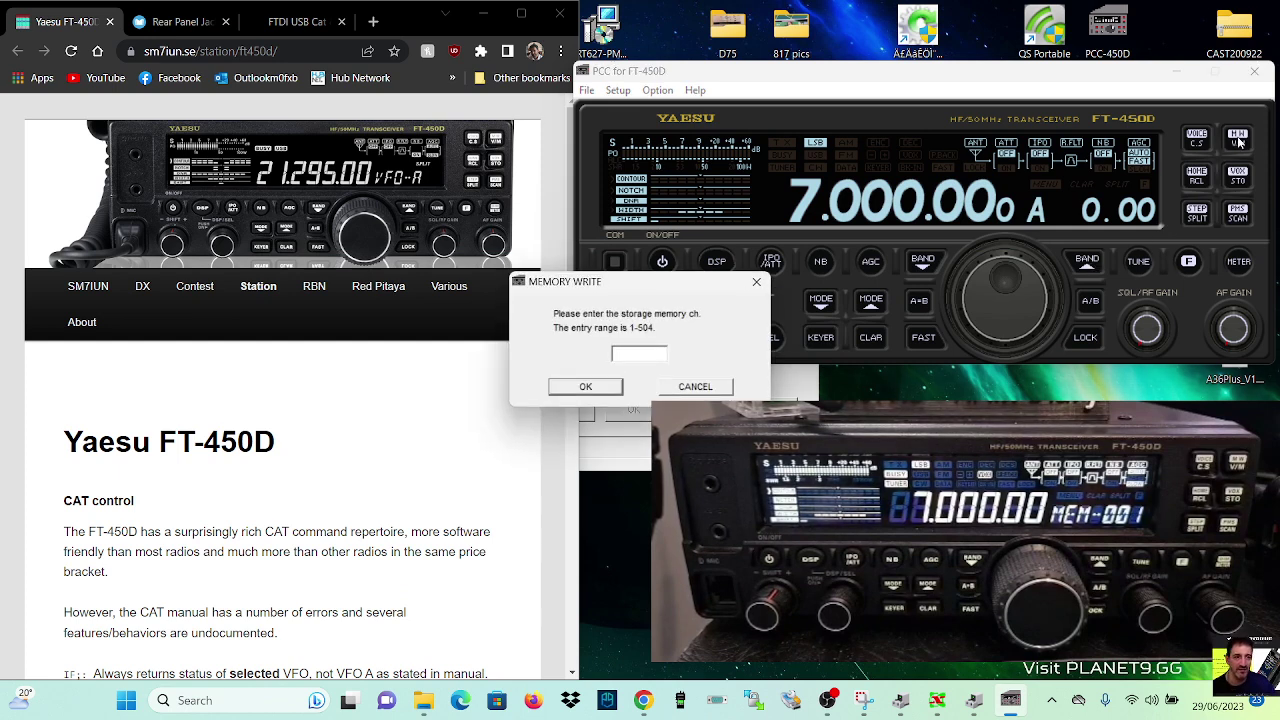
pyautogui.click(757, 283)
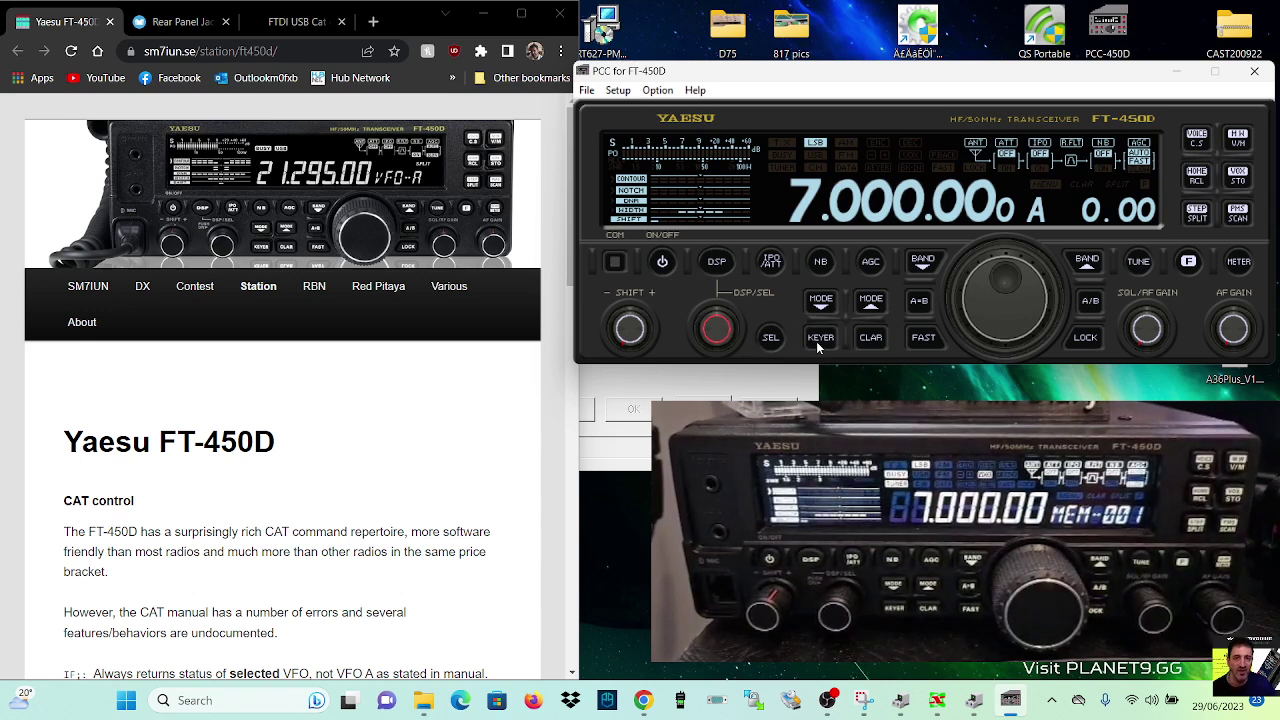
pyautogui.click(868, 339)
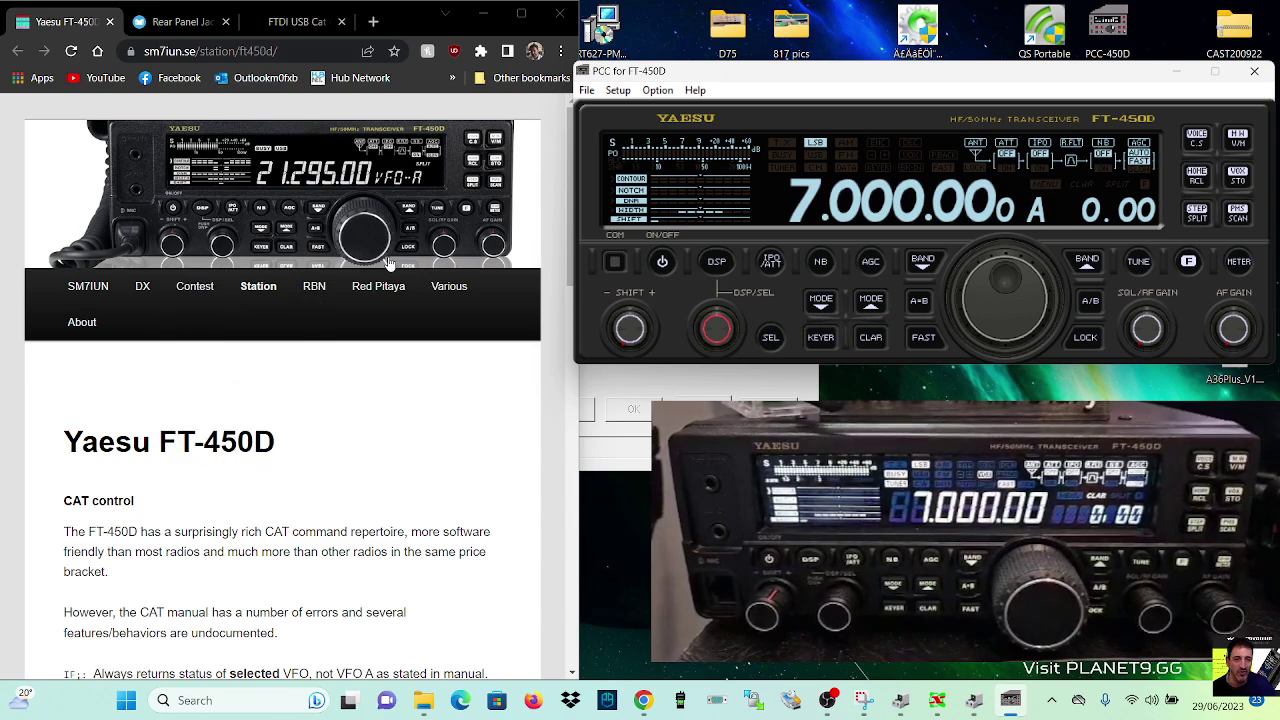
# Step: Review the FT-450D CAT control notes, FTDI USB cable page and rear panel jacks diagram in the browser, and return to the control program
pyautogui.scroll(-3, 425, 342)
pyautogui.scroll(3, 425, 342)
pyautogui.scroll(-3, 418, 340)
pyautogui.scroll(2, 418, 340)
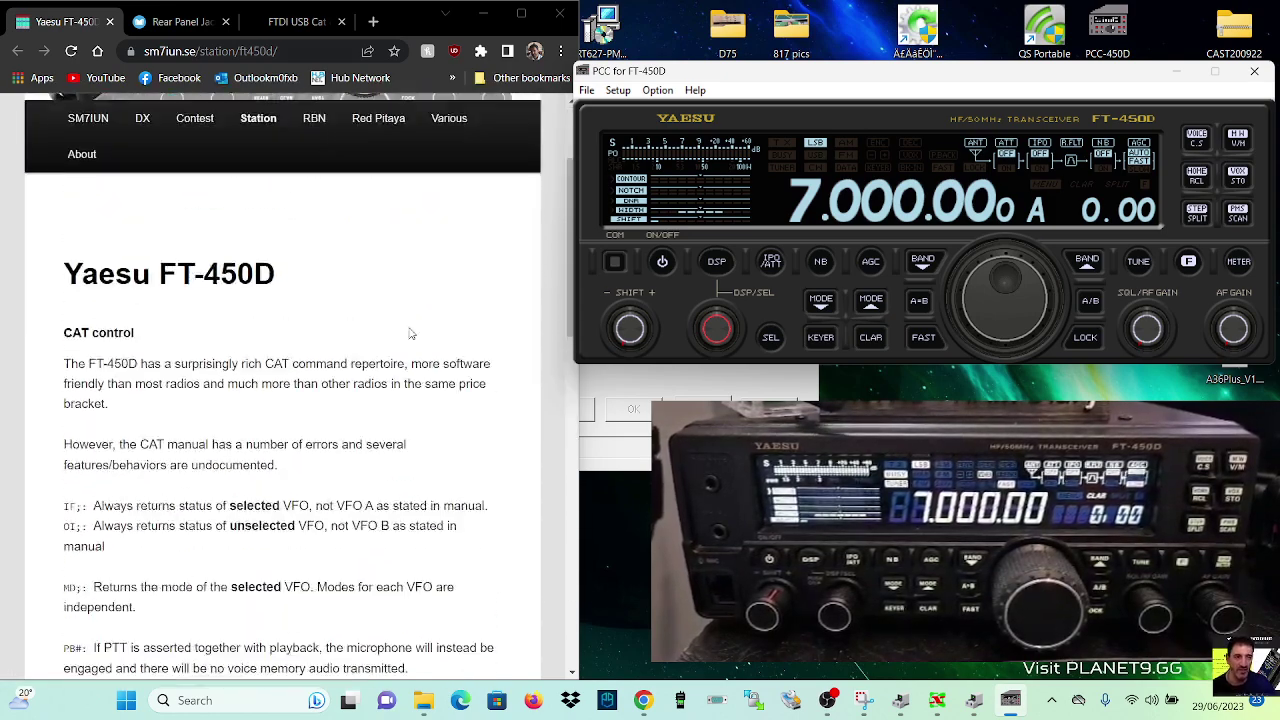
pyautogui.click(180, 21)
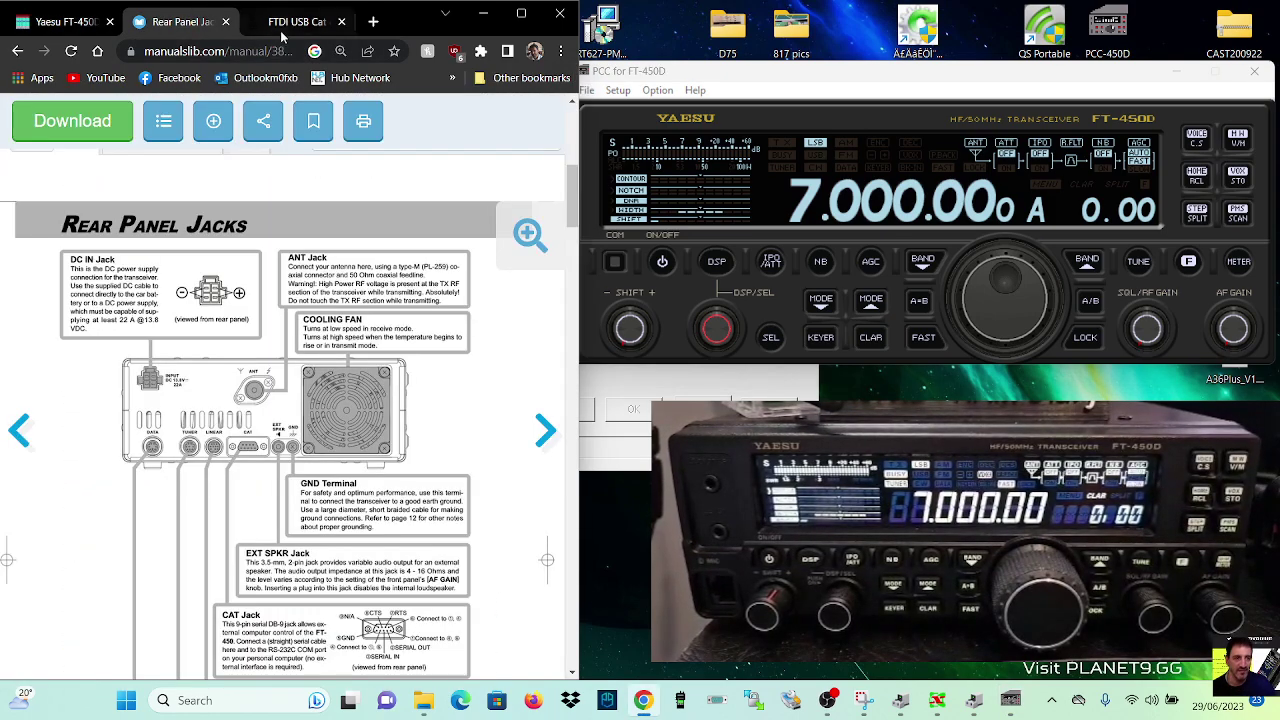
pyautogui.click(292, 21)
pyautogui.click(183, 20)
pyautogui.click(968, 97)
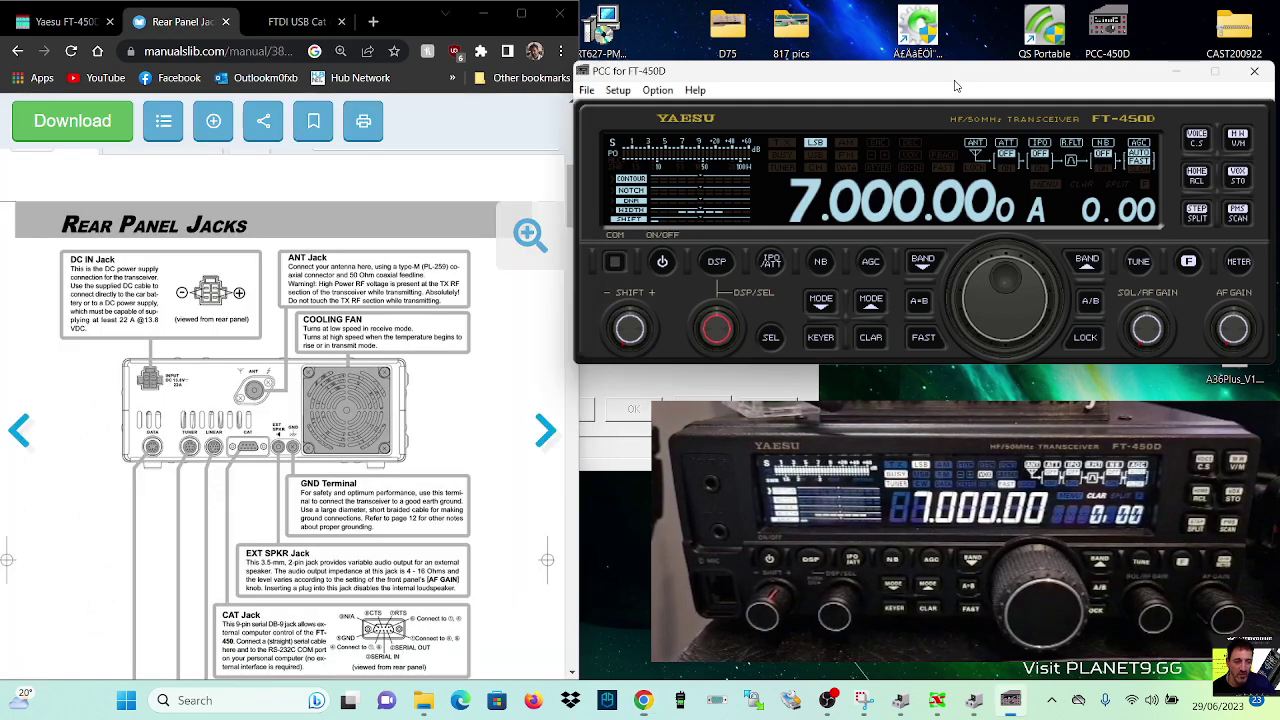